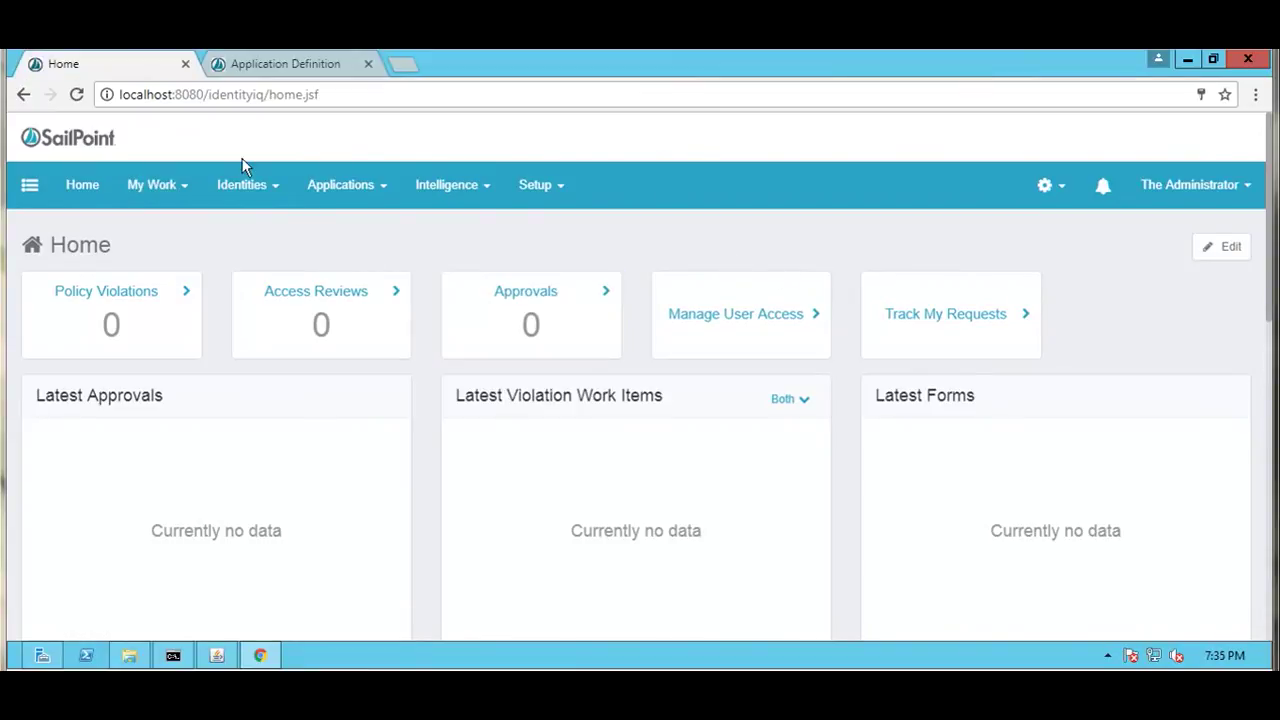
# Step: Open the Active-Directory application from the Application Definition list and view its details
pyautogui.click(366, 205)
pyautogui.click(368, 248)
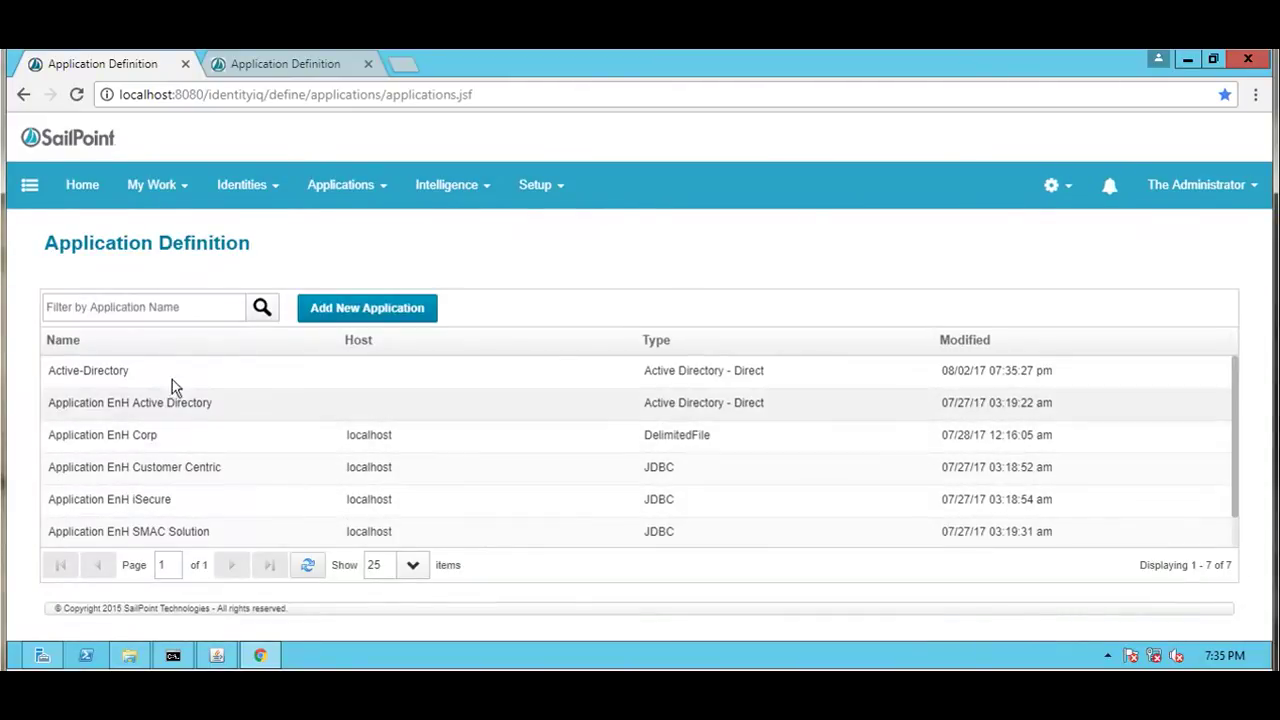
pyautogui.click(143, 373)
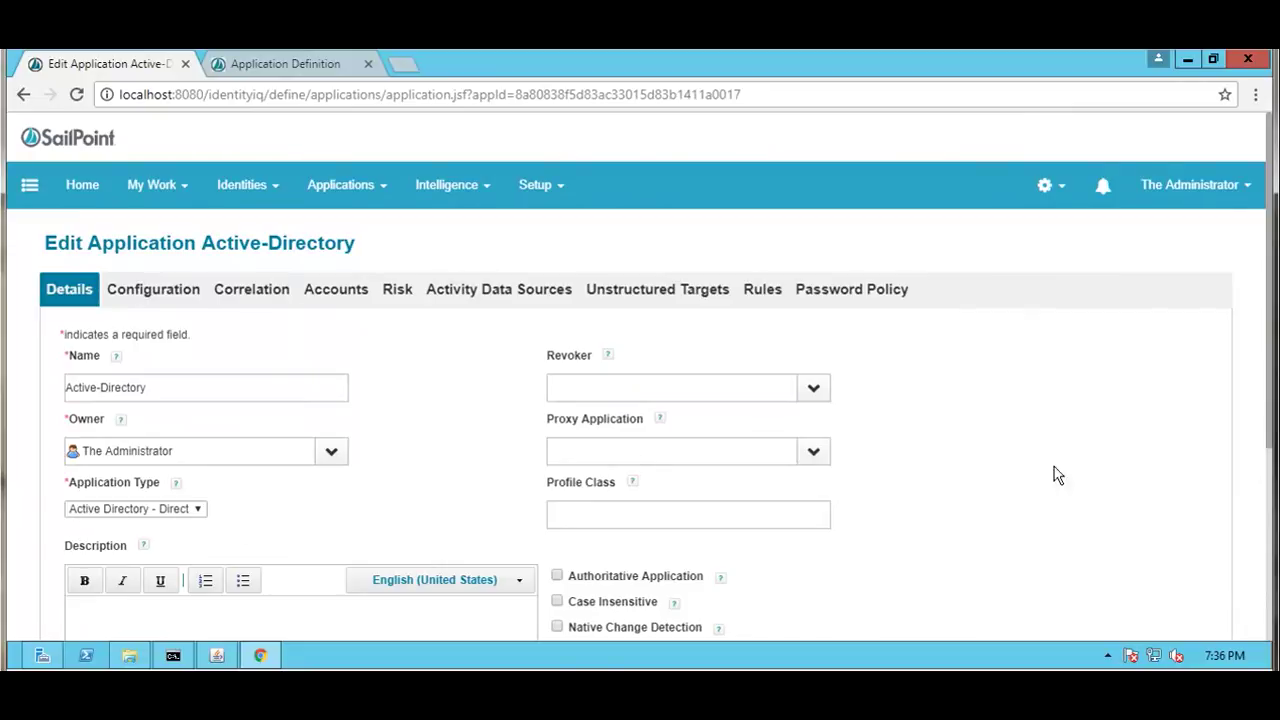
pyautogui.moveTo(1269, 443); pyautogui.dragTo(1274, 560)
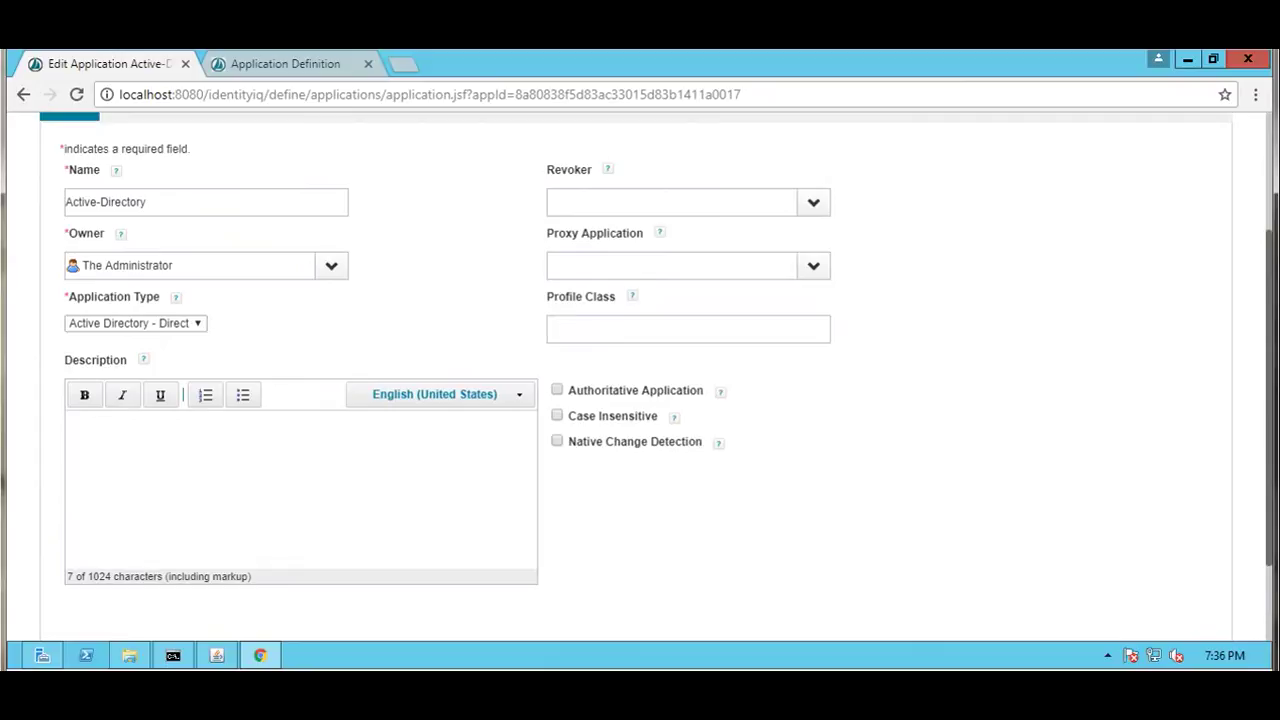
pyautogui.click(1267, 196)
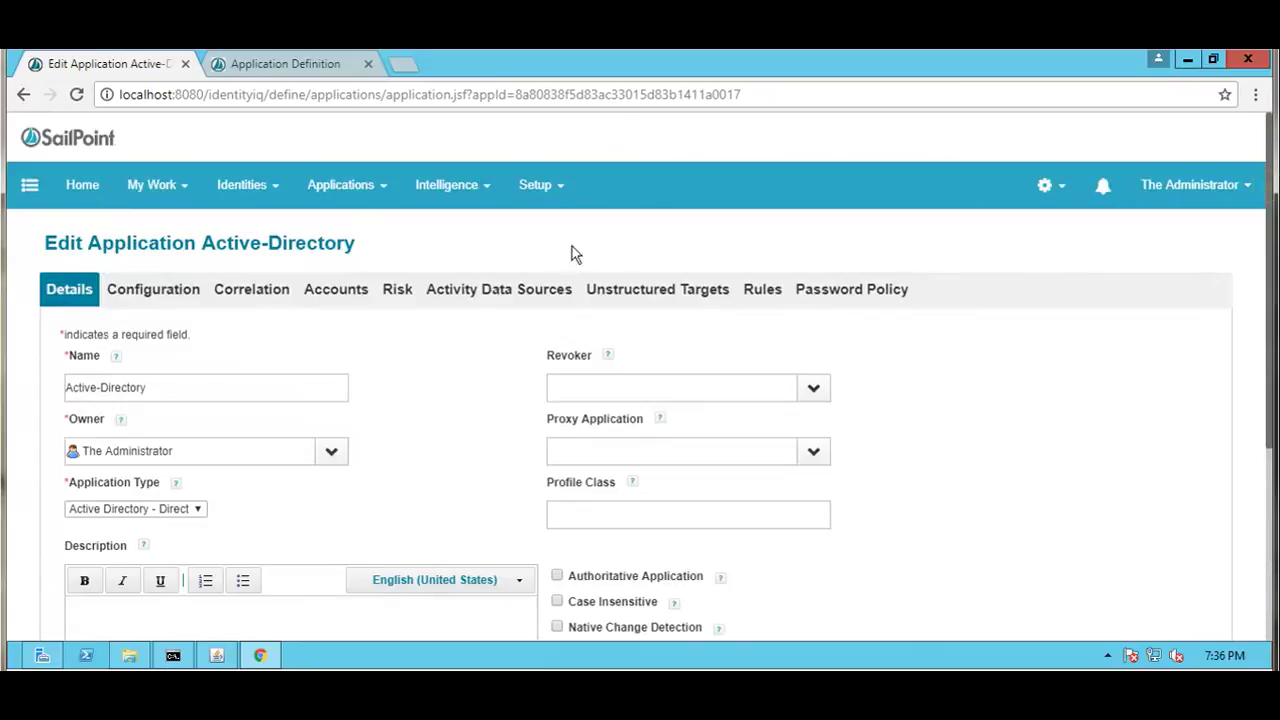
# Step: Review the Active-Directory domain connection settings, including IQService host localhost on port 5050
pyautogui.click(157, 304)
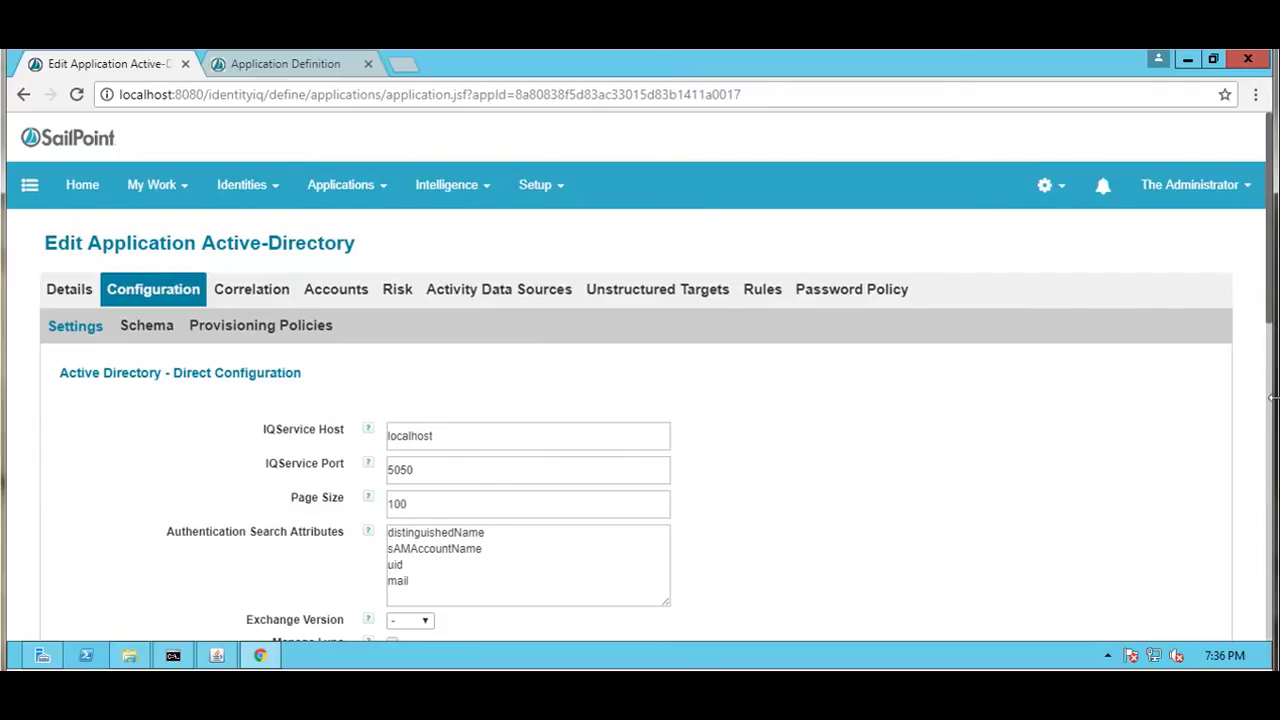
pyautogui.moveTo(1268, 325); pyautogui.dragTo(1274, 380)
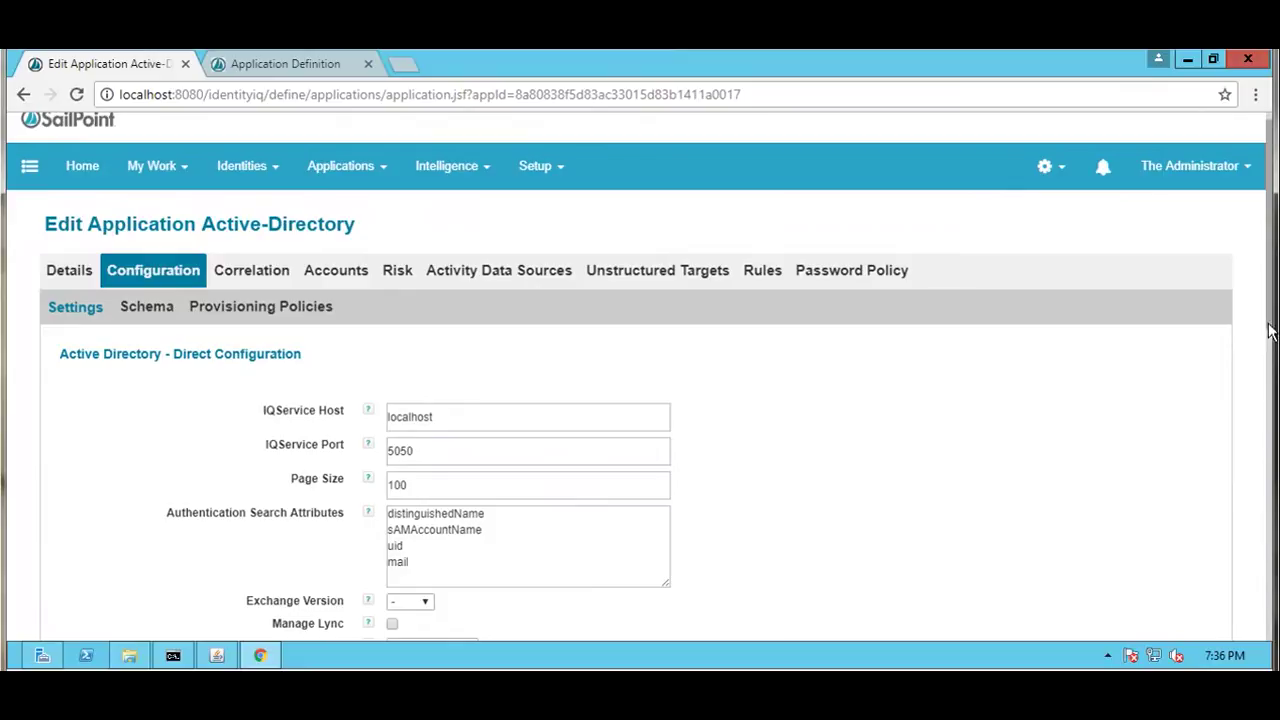
pyautogui.scroll(-1, 1272, 330)
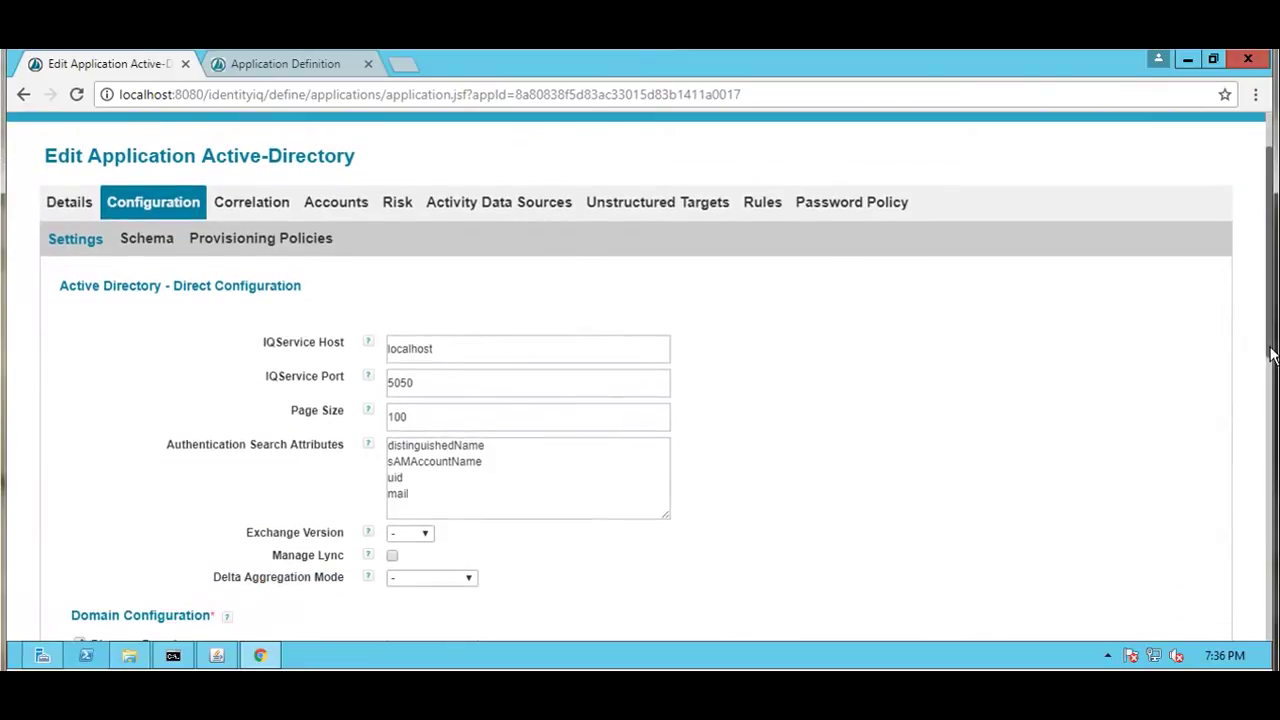
pyautogui.scroll(-1, 1272, 355)
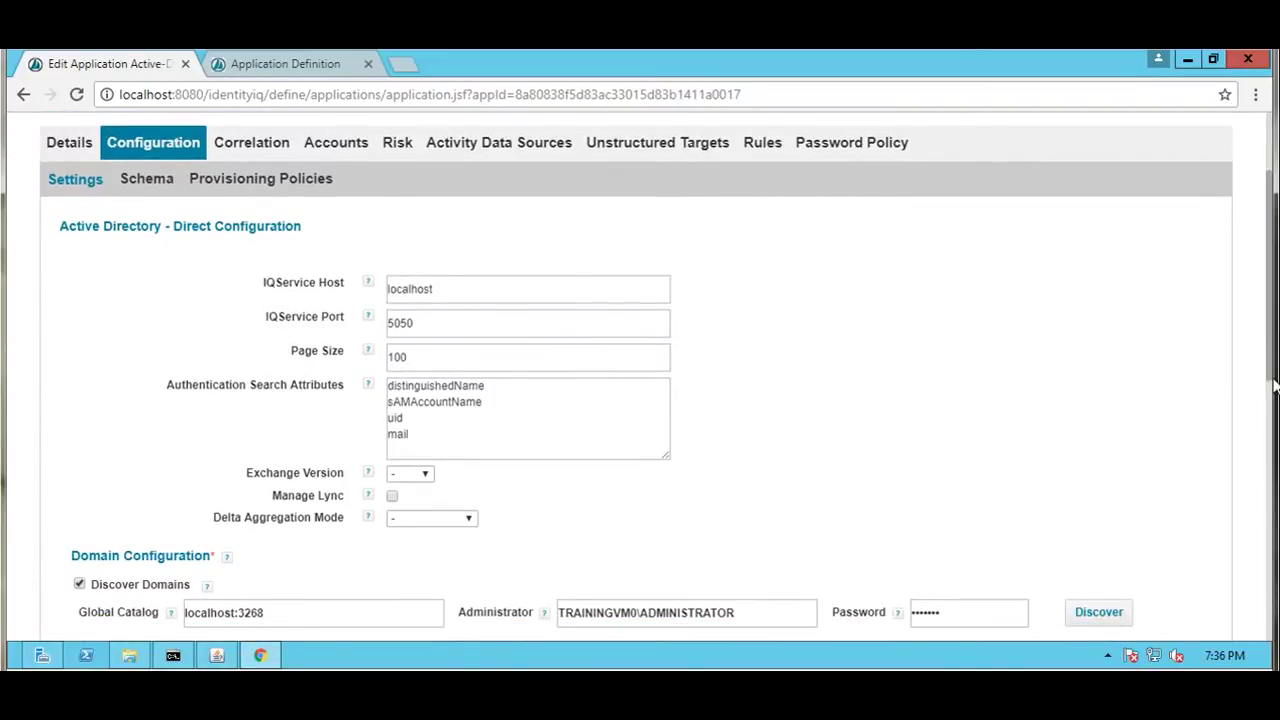
pyautogui.scroll(-1, 1272, 435)
pyautogui.scroll(-3, 1272, 435)
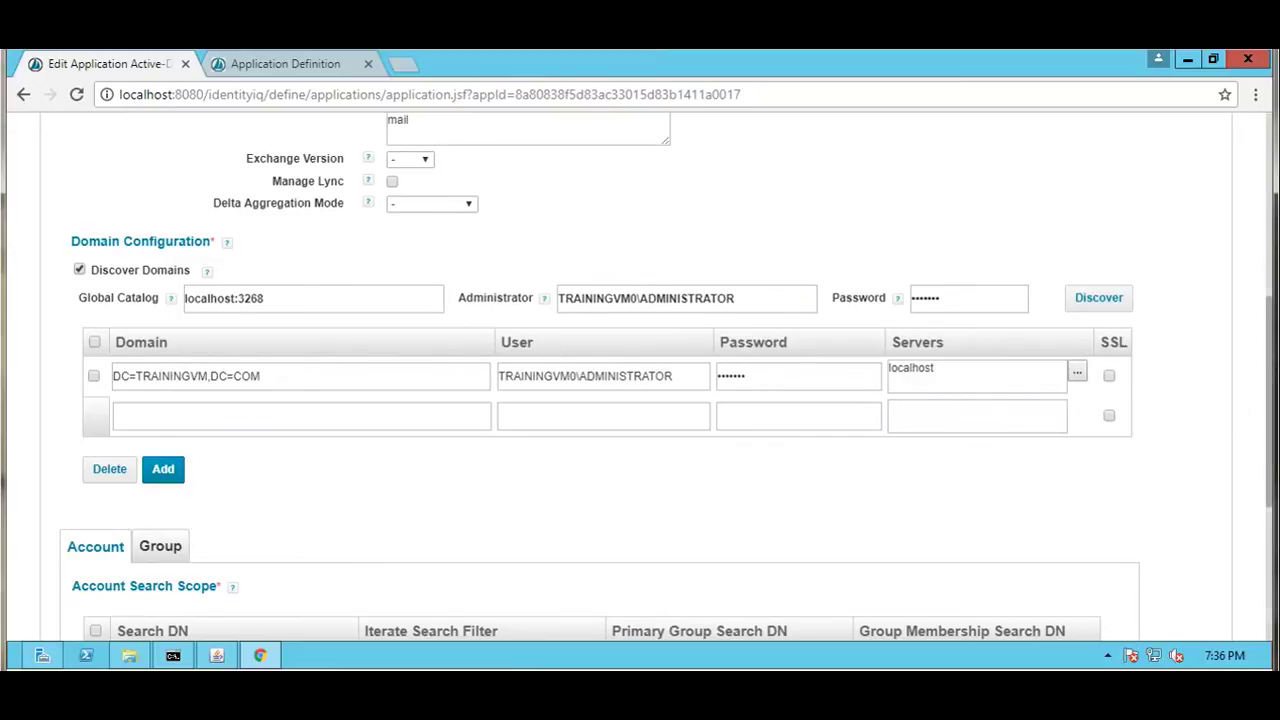
pyautogui.moveTo(1274, 480); pyautogui.dragTo(1275, 590)
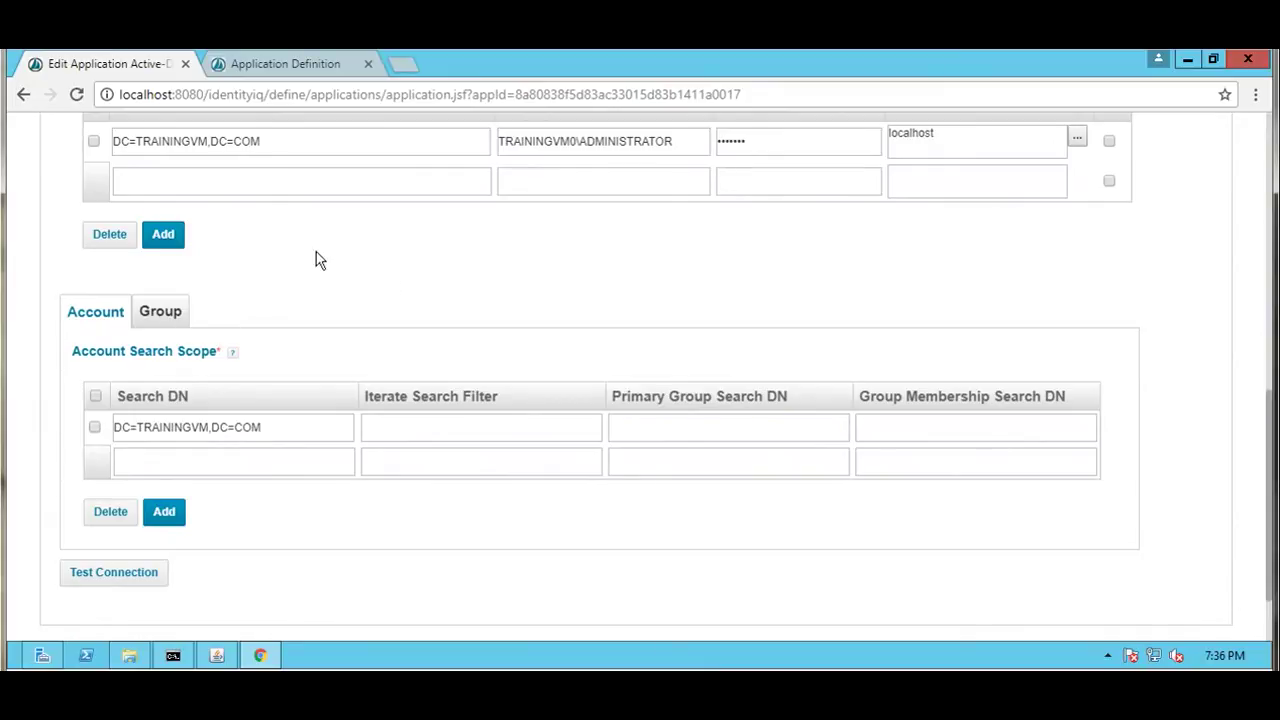
# Step: Check the Active-Directory group search scope settings
pyautogui.click(160, 312)
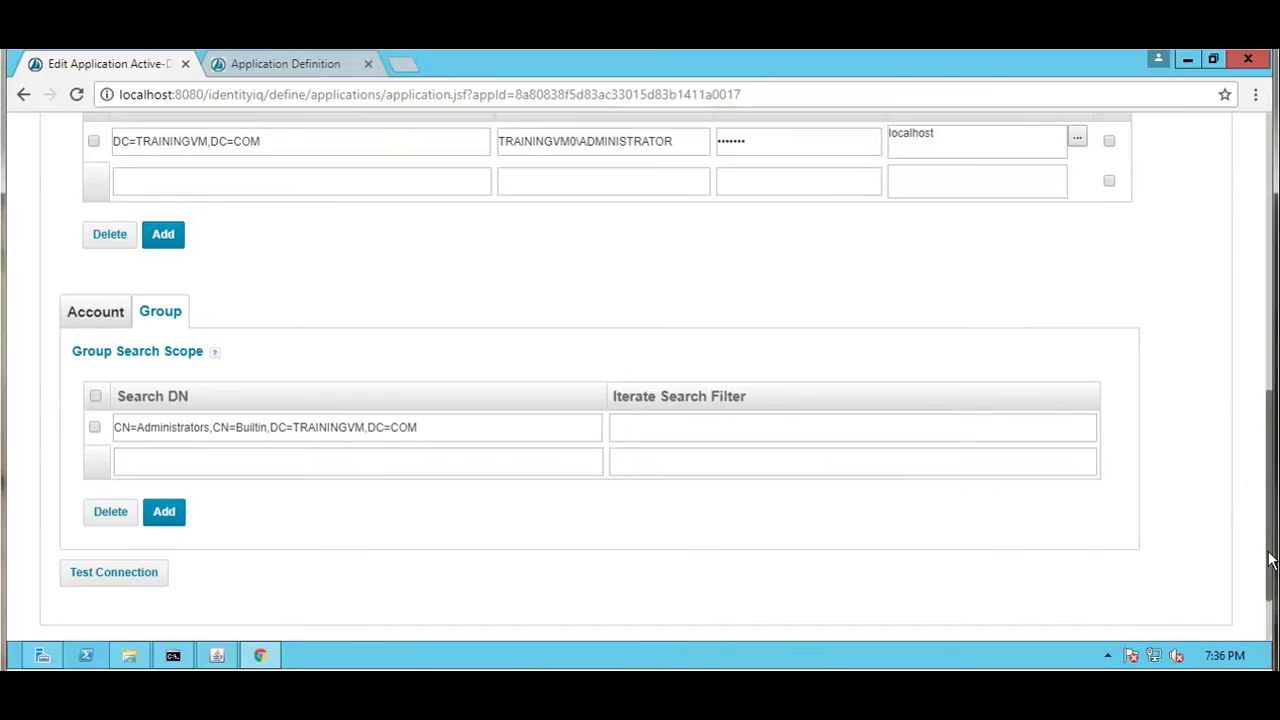
pyautogui.moveTo(1271, 563); pyautogui.dragTo(1275, 405)
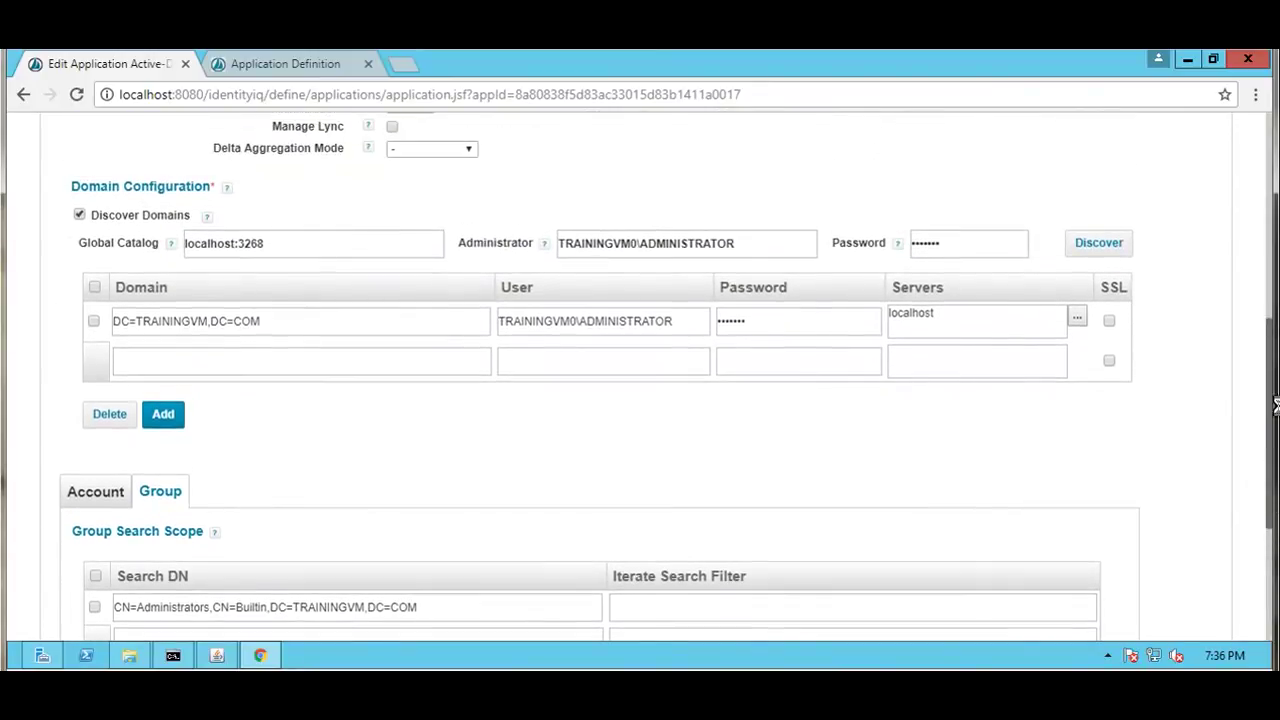
pyautogui.moveTo(1271, 335); pyautogui.dragTo(1272, 257)
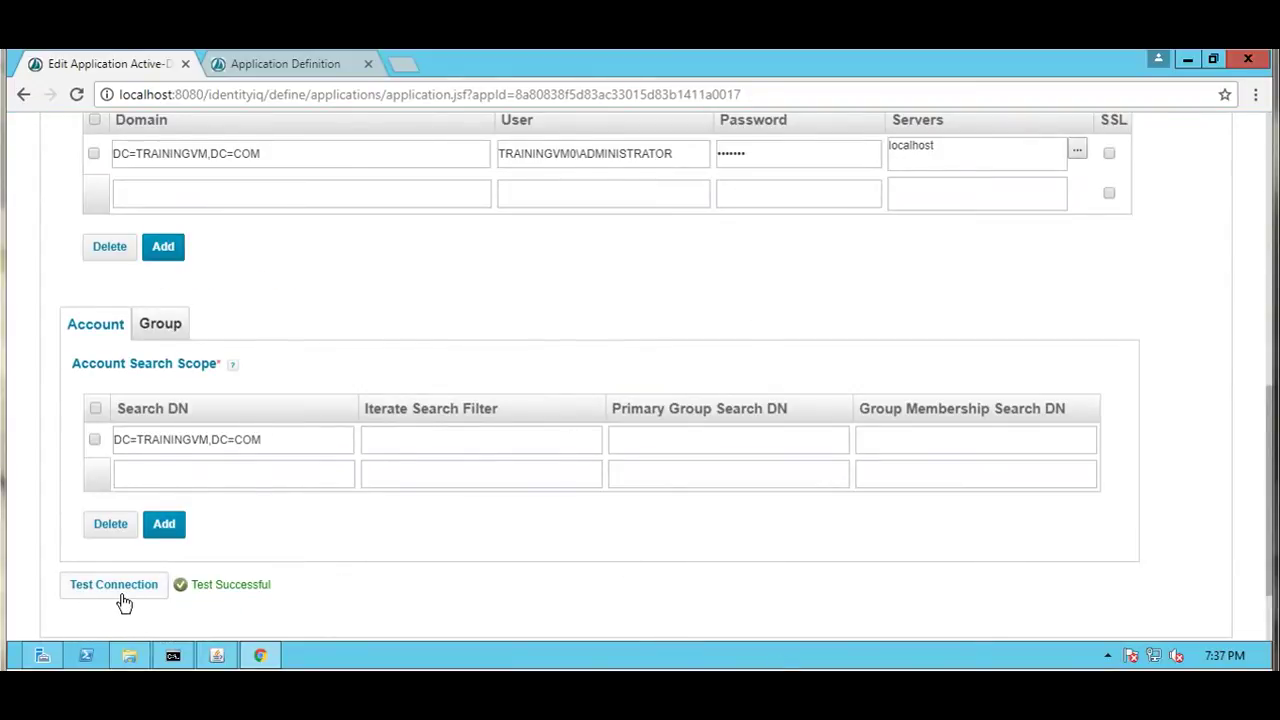
# Step: Rerun the Active-Directory connection test until it shows Test Successful, then return to the page top
pyautogui.click(120, 595)
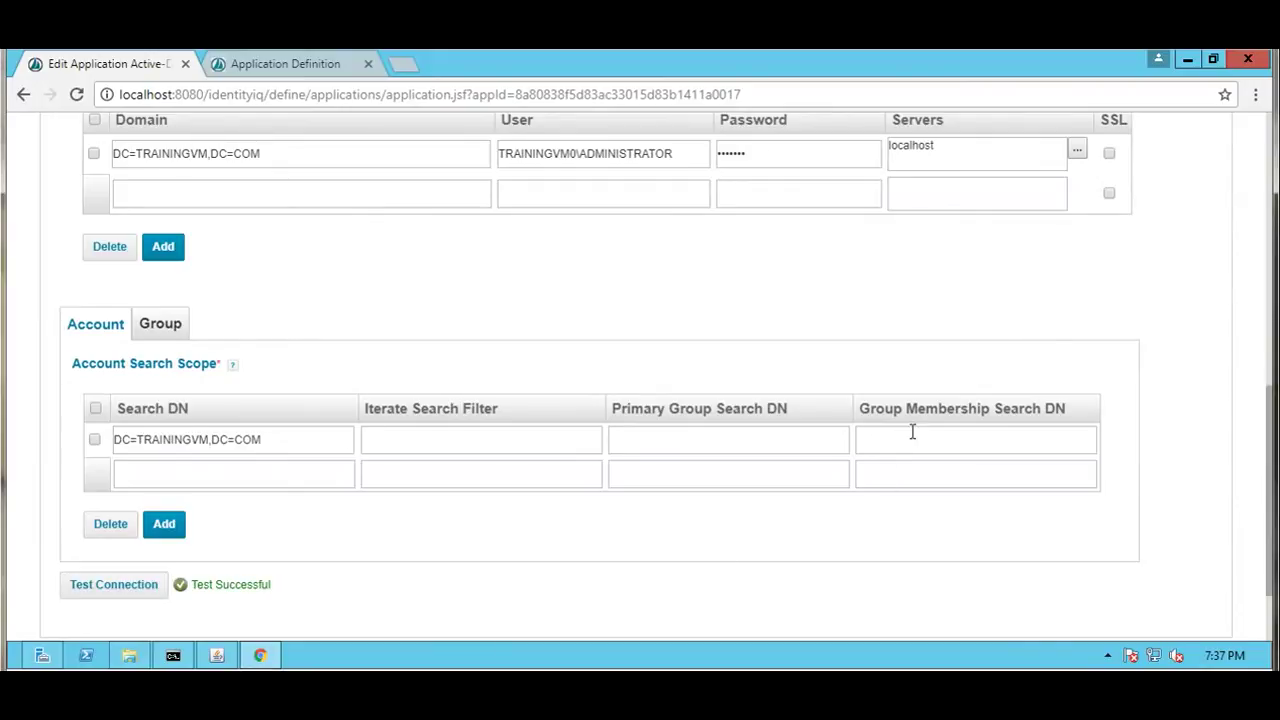
pyautogui.click(1270, 240)
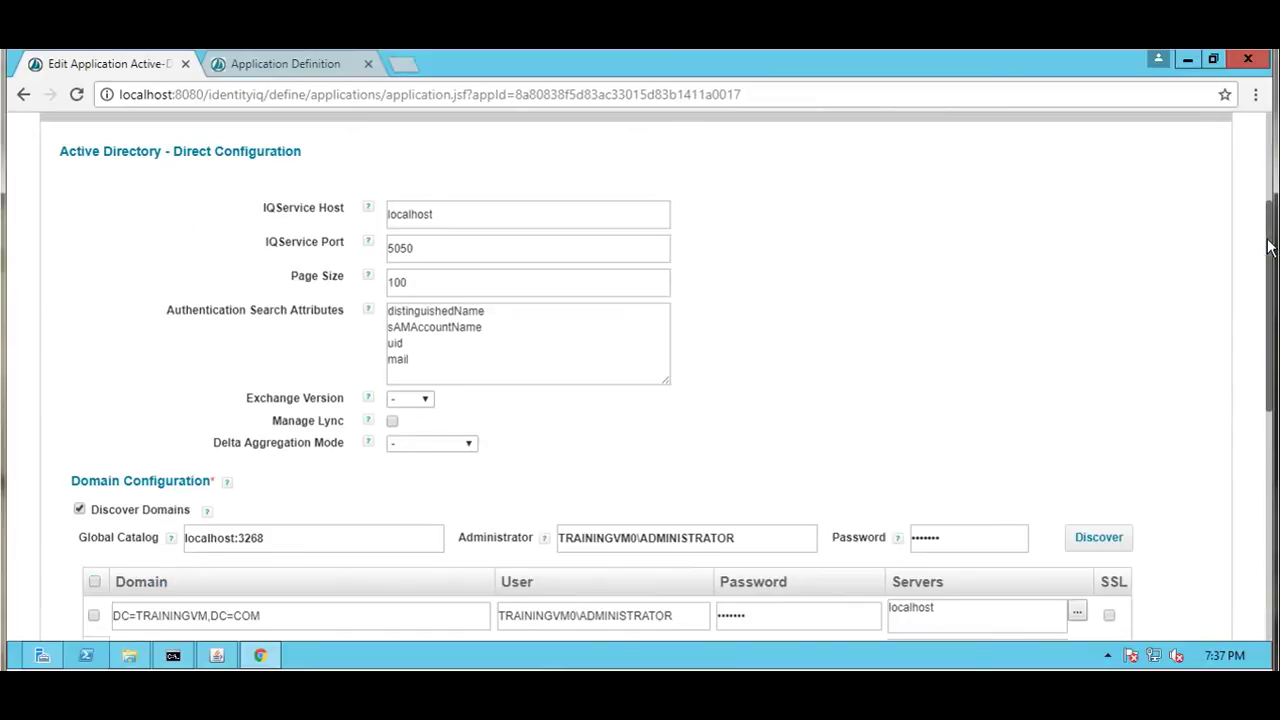
pyautogui.click(1271, 508)
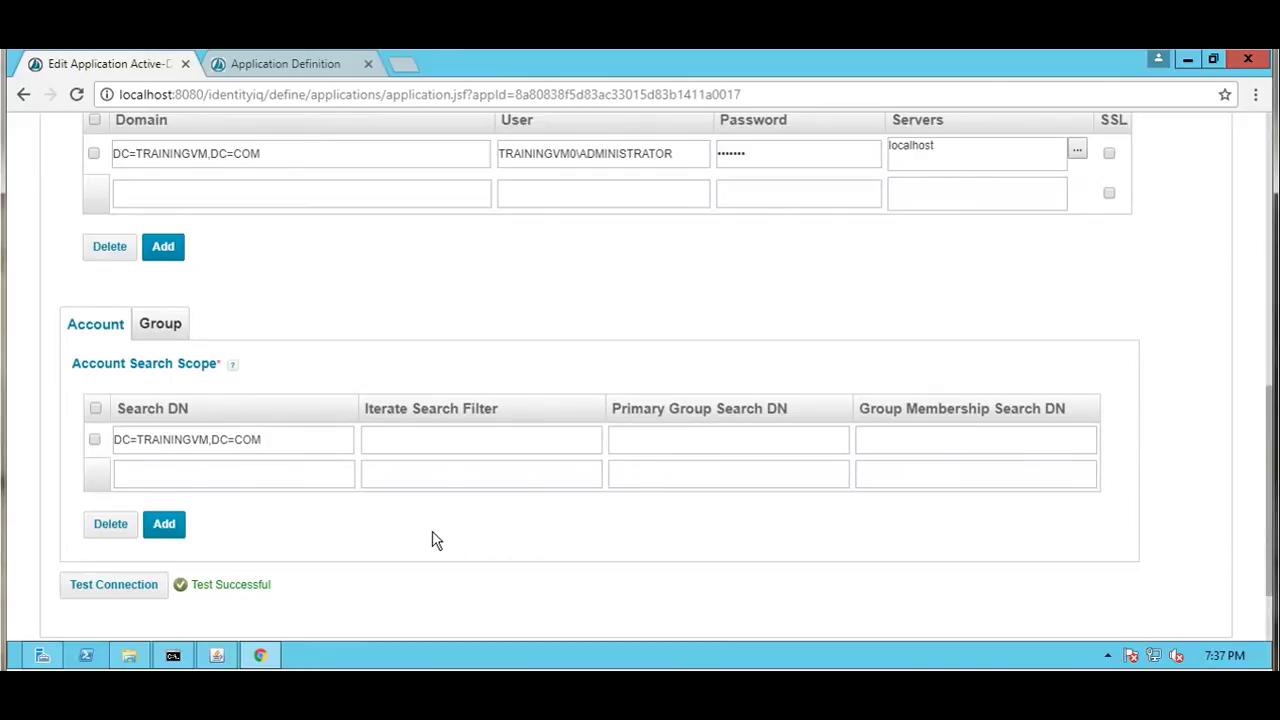
pyautogui.scroll(10, 698, 460)
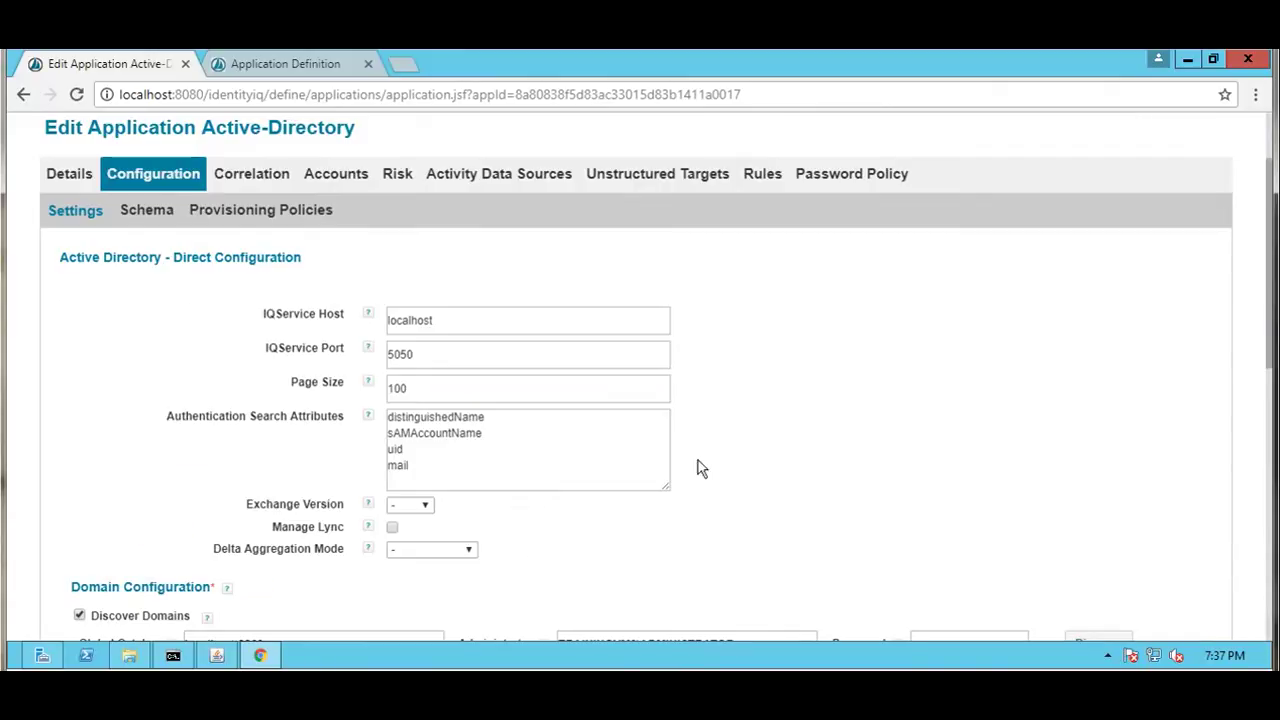
pyautogui.scroll(3, 651, 294)
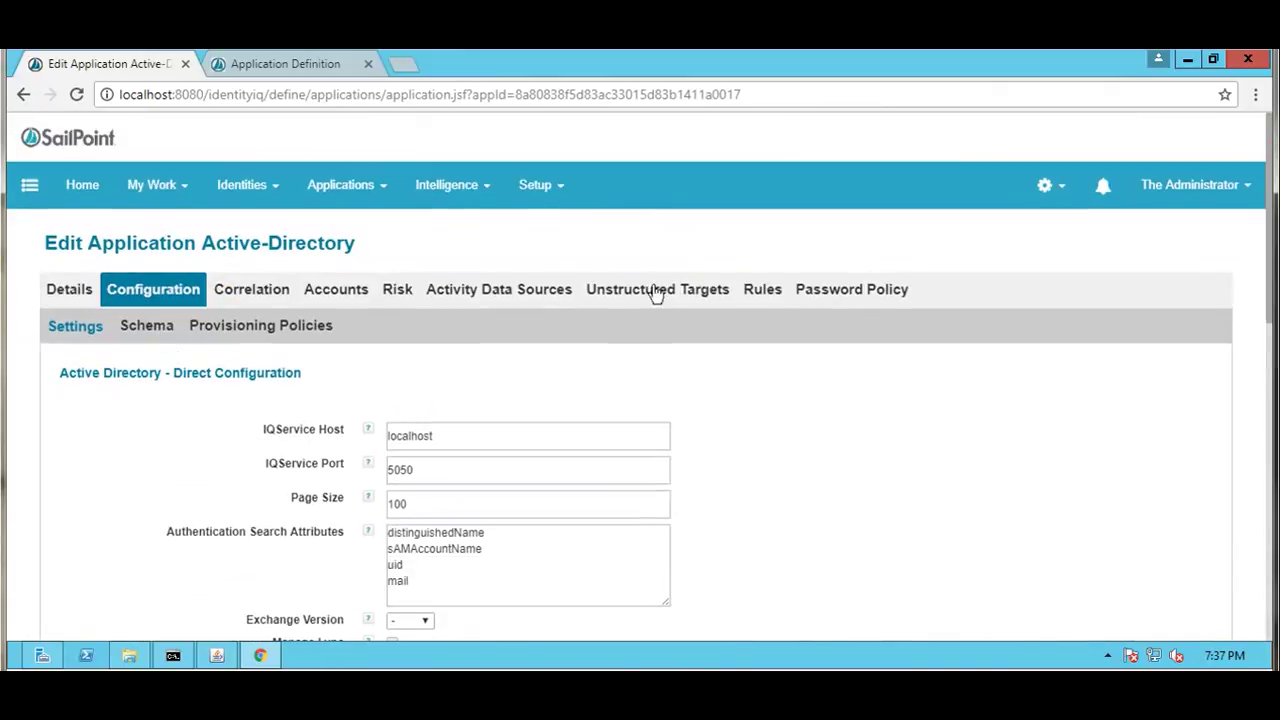
# Step: Go to Global Settings > Login Configuration, where Active-Directory is the pass-through application
pyautogui.click(562, 200)
pyautogui.click(1045, 200)
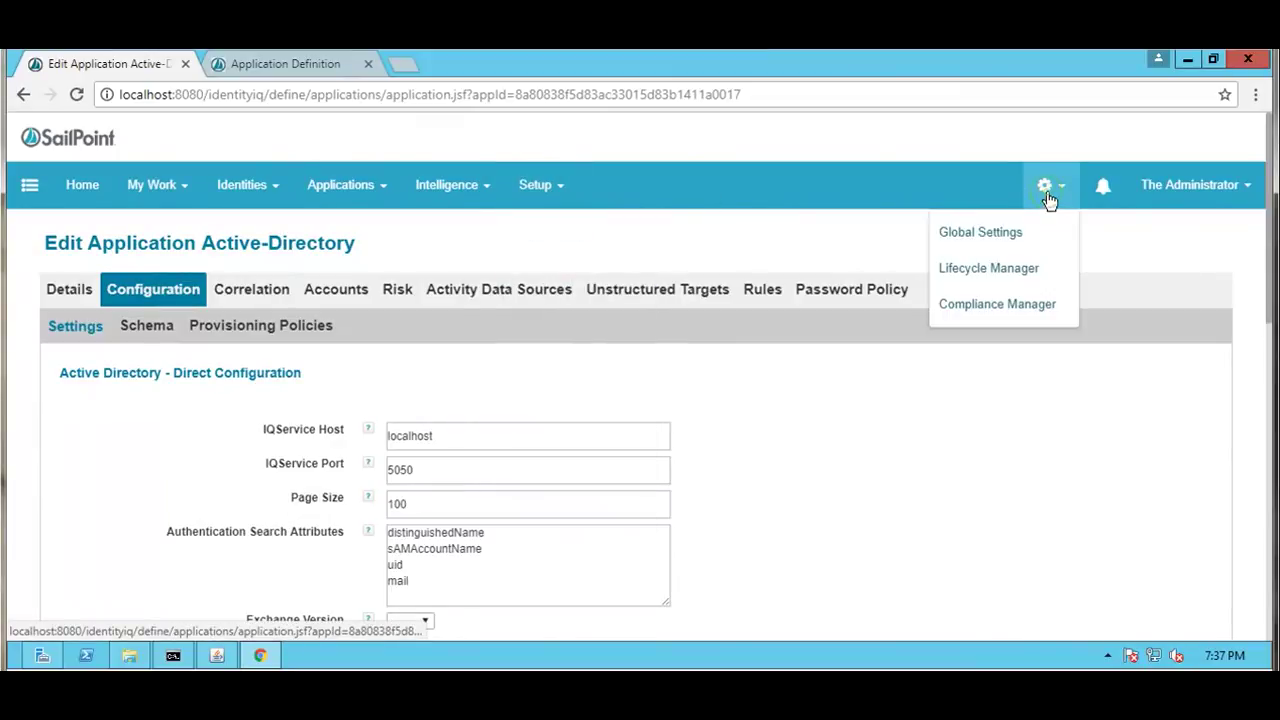
pyautogui.click(990, 238)
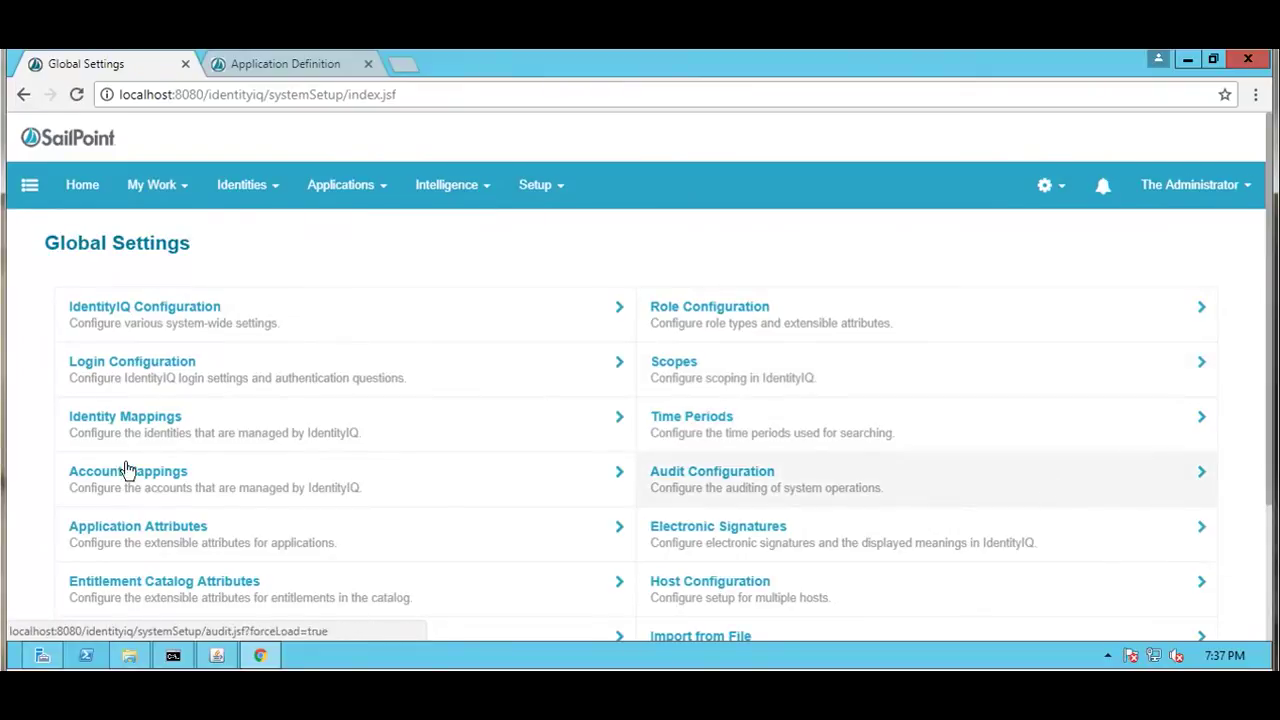
pyautogui.click(125, 372)
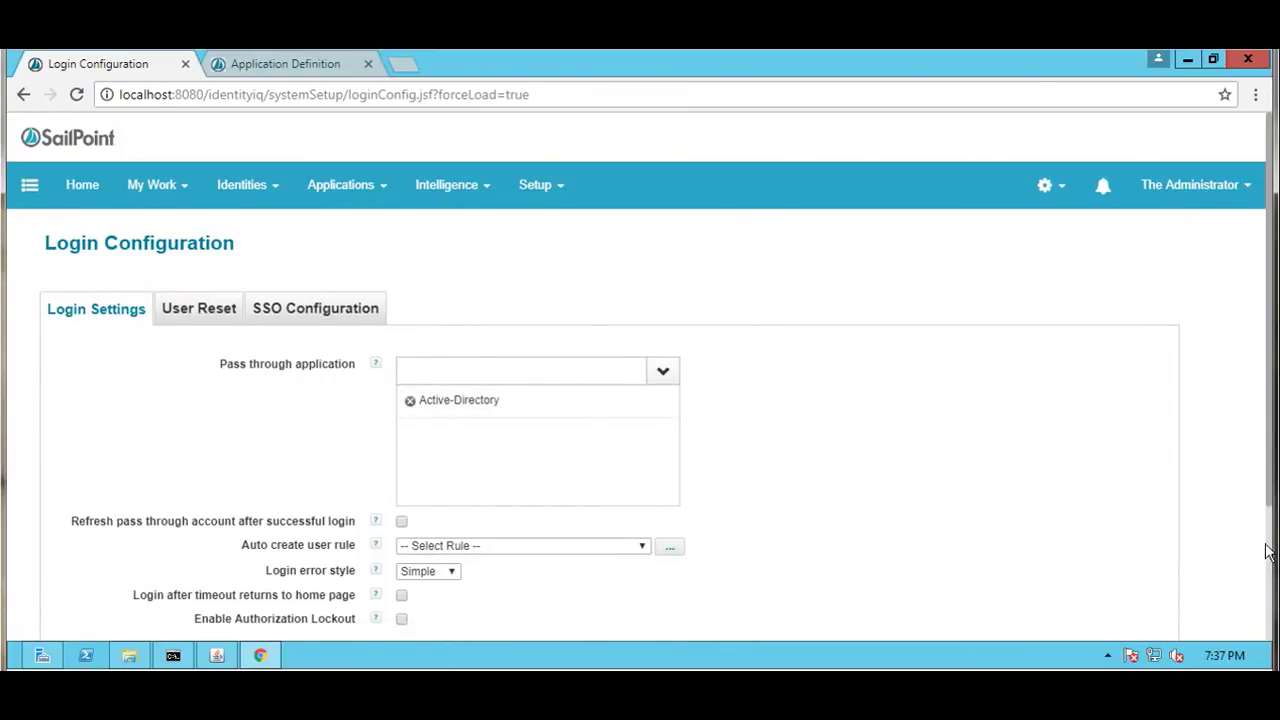
# Step: Save Active-Directory as the pass-through login application and go back to the Application Definition list
pyautogui.click(1274, 598)
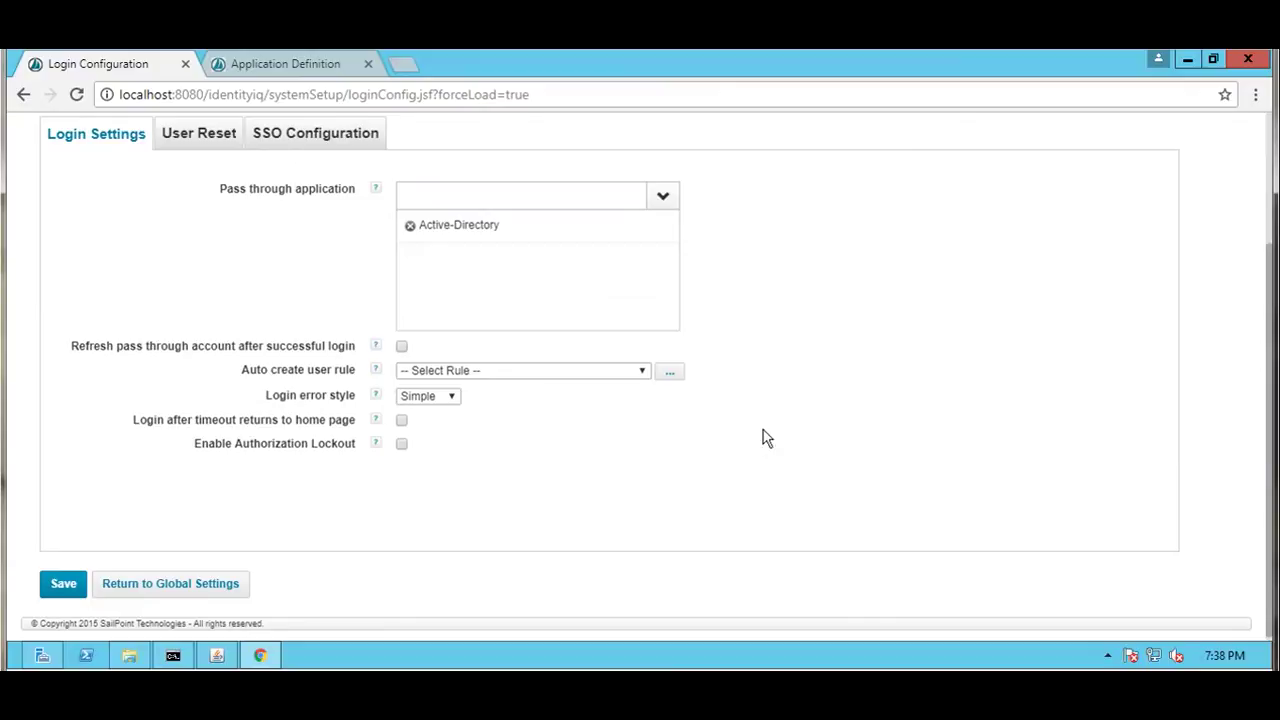
pyautogui.click(62, 590)
pyautogui.click(229, 582)
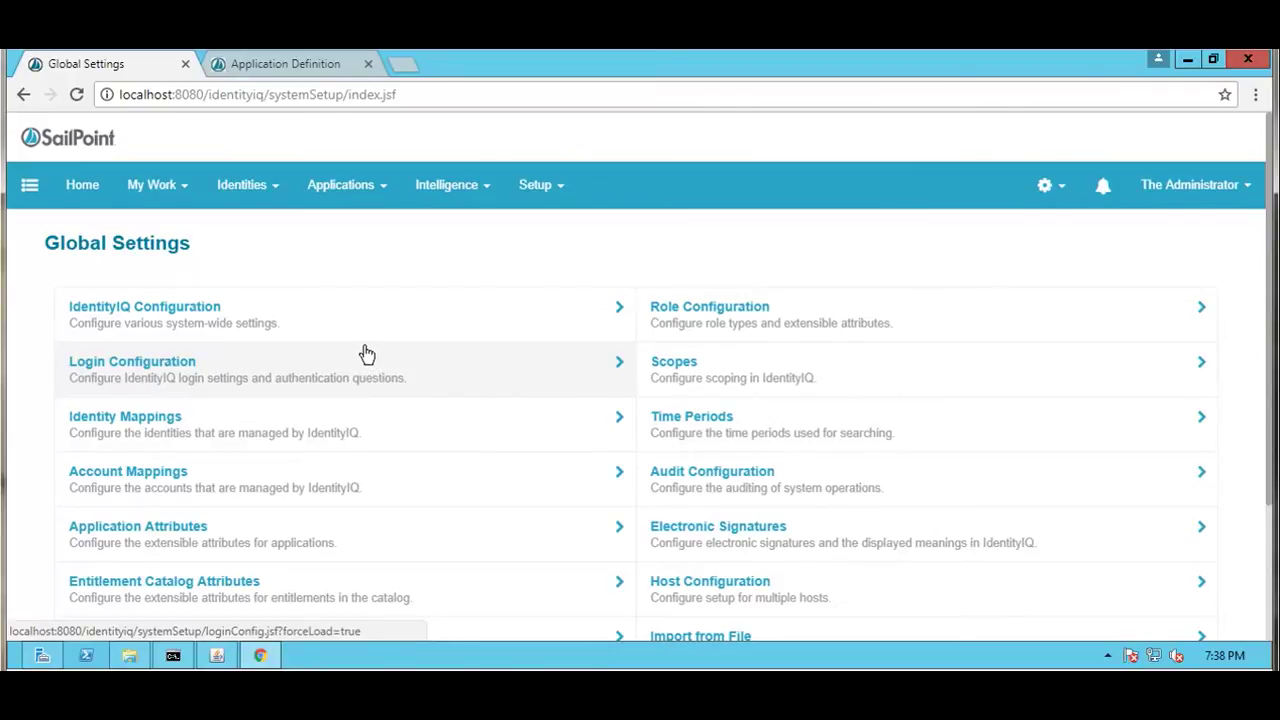
pyautogui.click(360, 200)
pyautogui.click(374, 231)
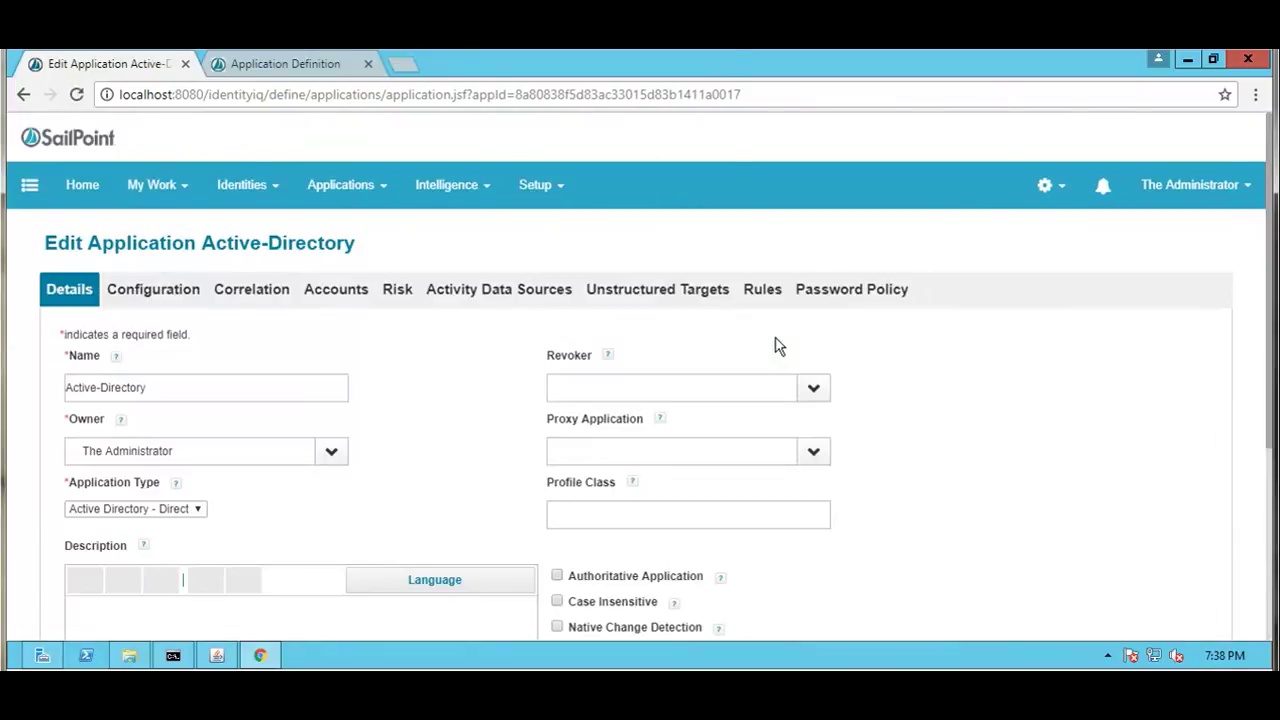
# Step: On the Active-Directory Accounts tab, expand the fourth account, the login user, to show its attributes
pyautogui.click(336, 289)
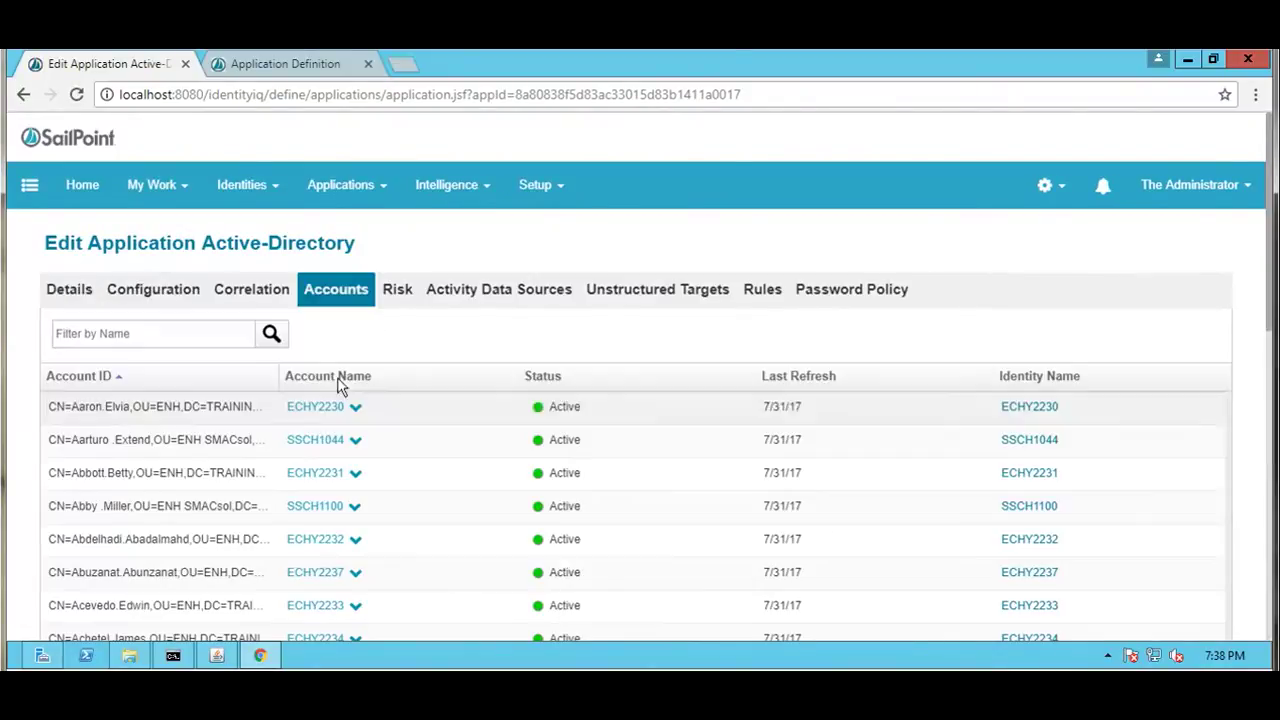
pyautogui.scroll(-3, 720, 520)
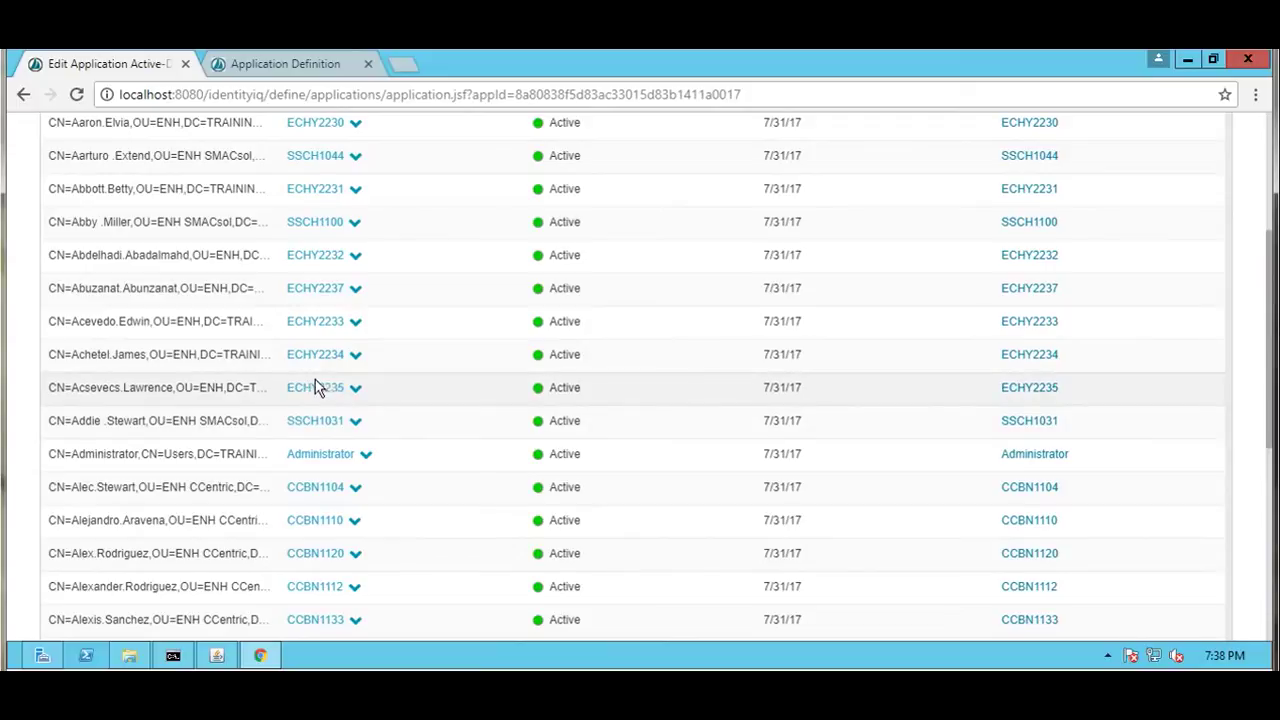
pyautogui.click(300, 360)
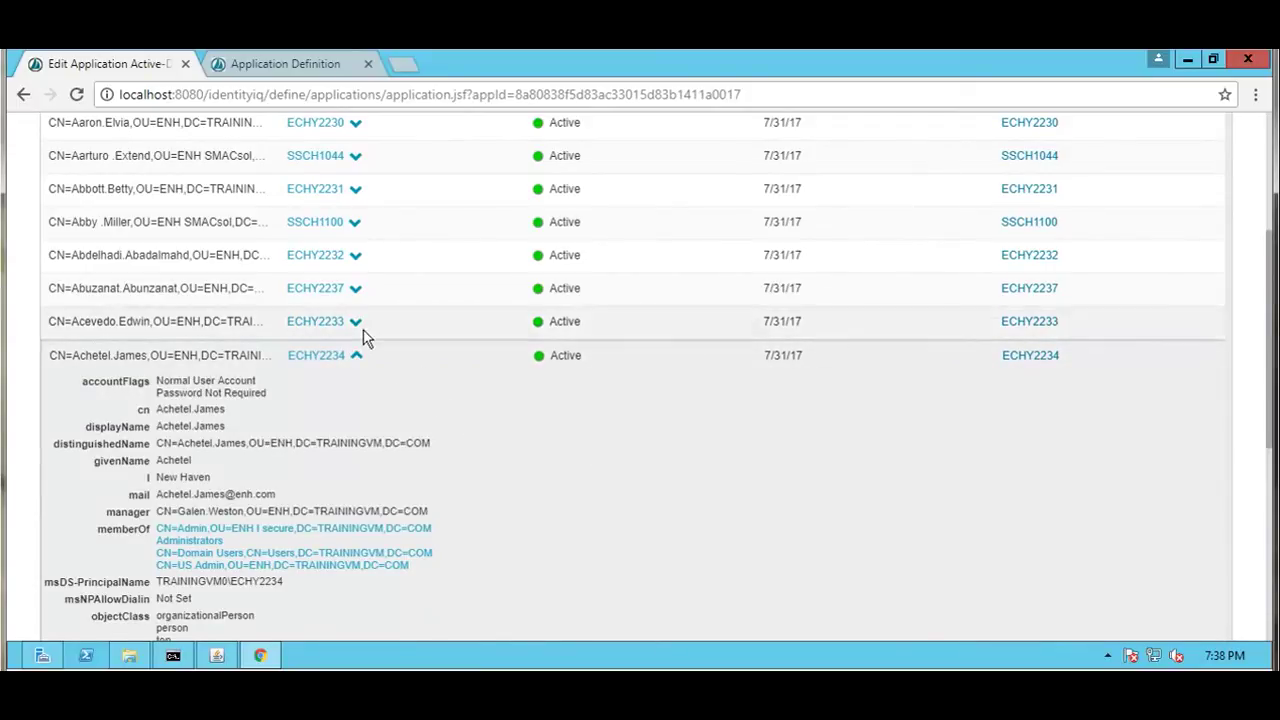
pyautogui.click(308, 360)
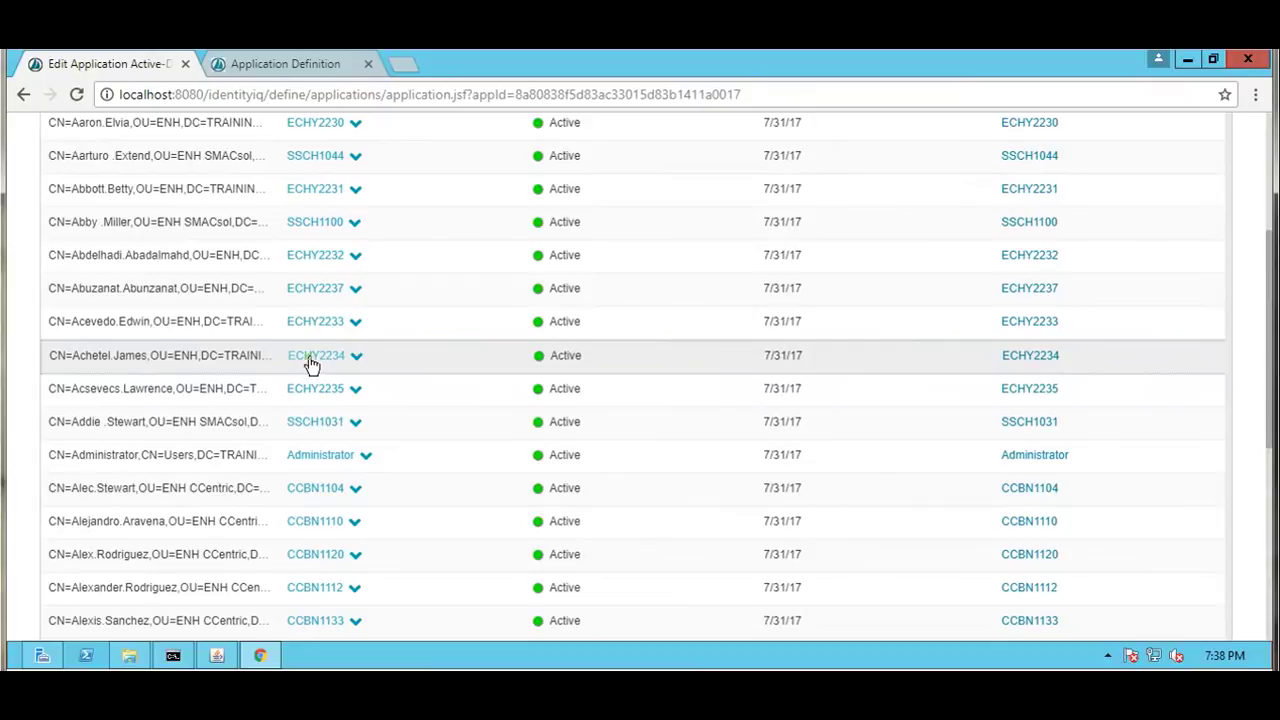
pyautogui.click(310, 362)
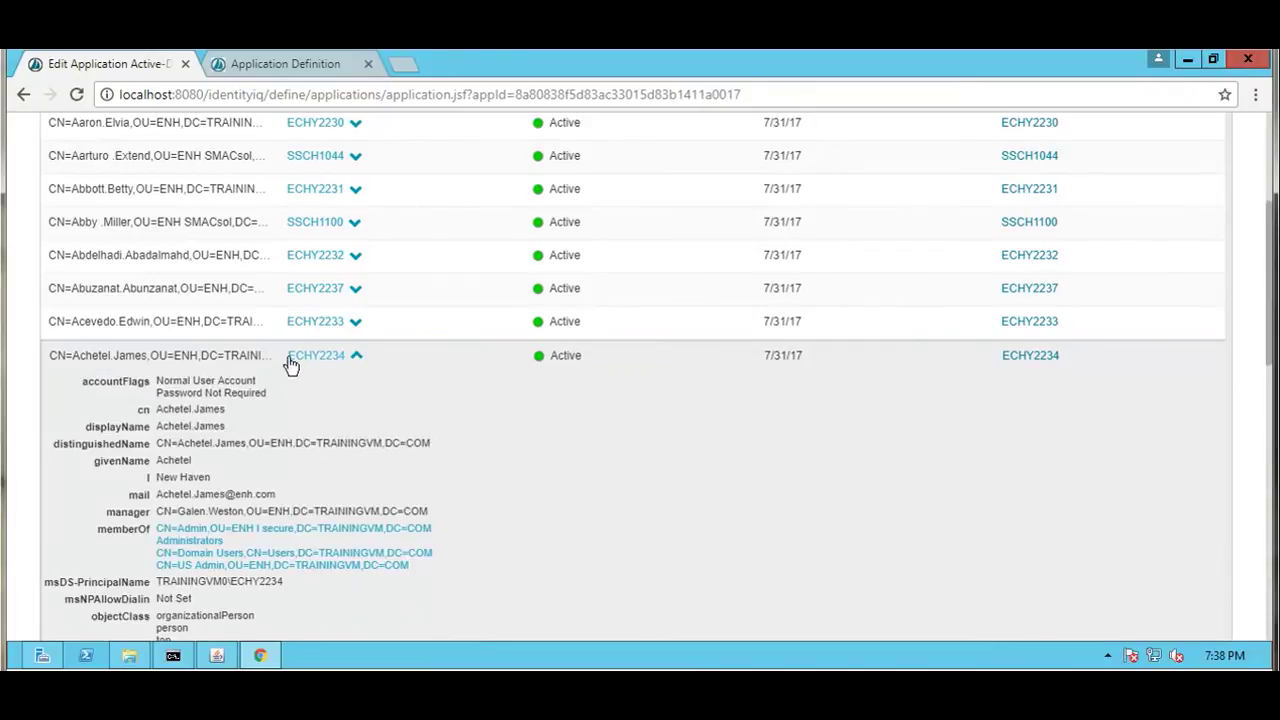
pyautogui.click(320, 364)
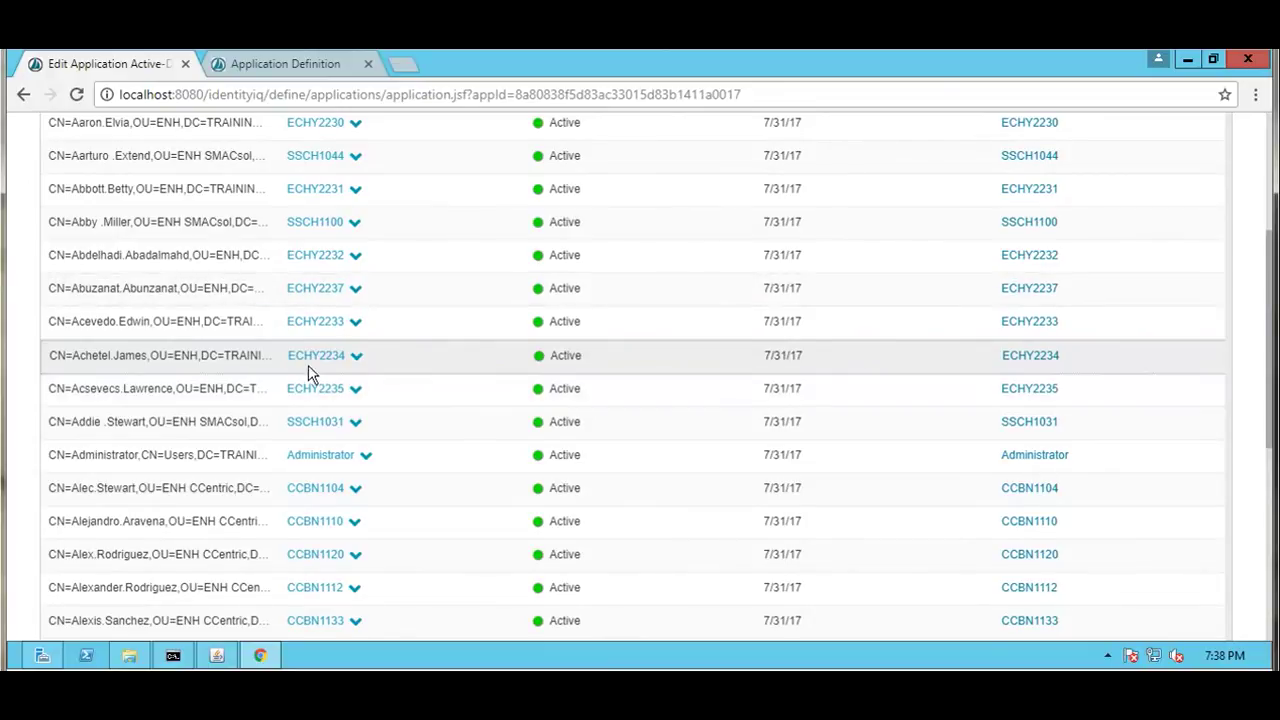
pyautogui.click(306, 232)
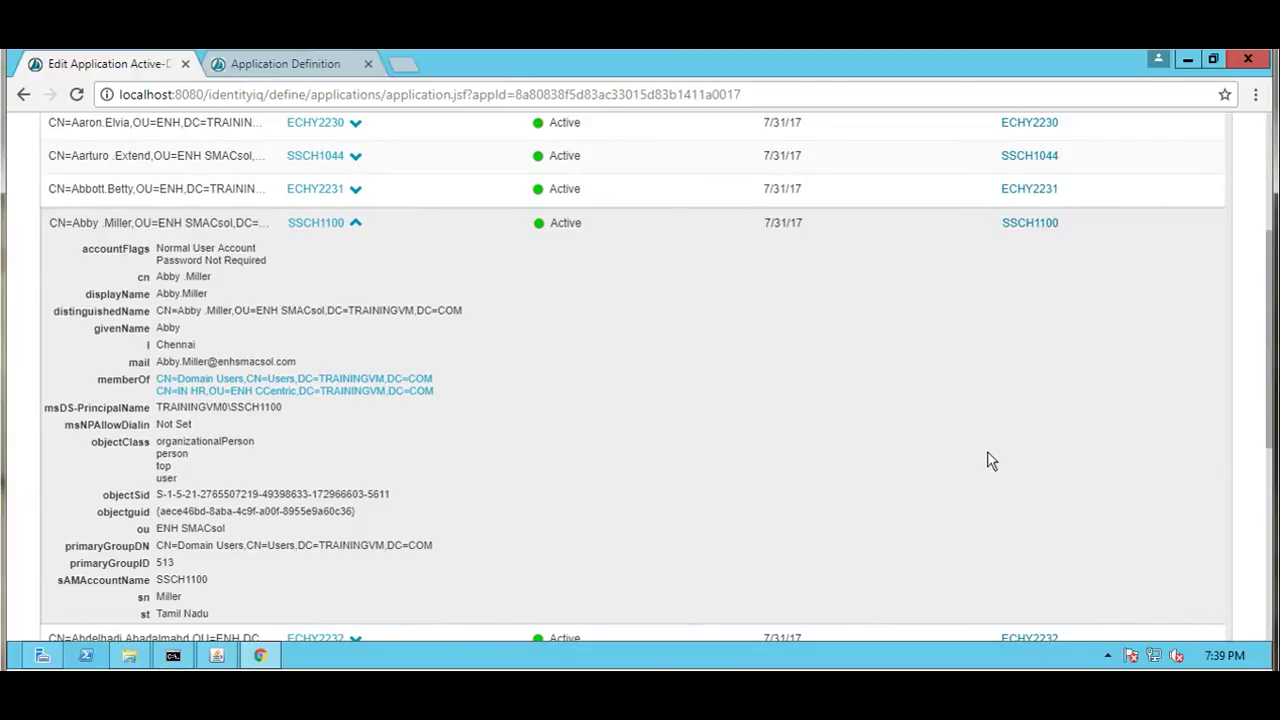
pyautogui.scroll(3, 1006, 448)
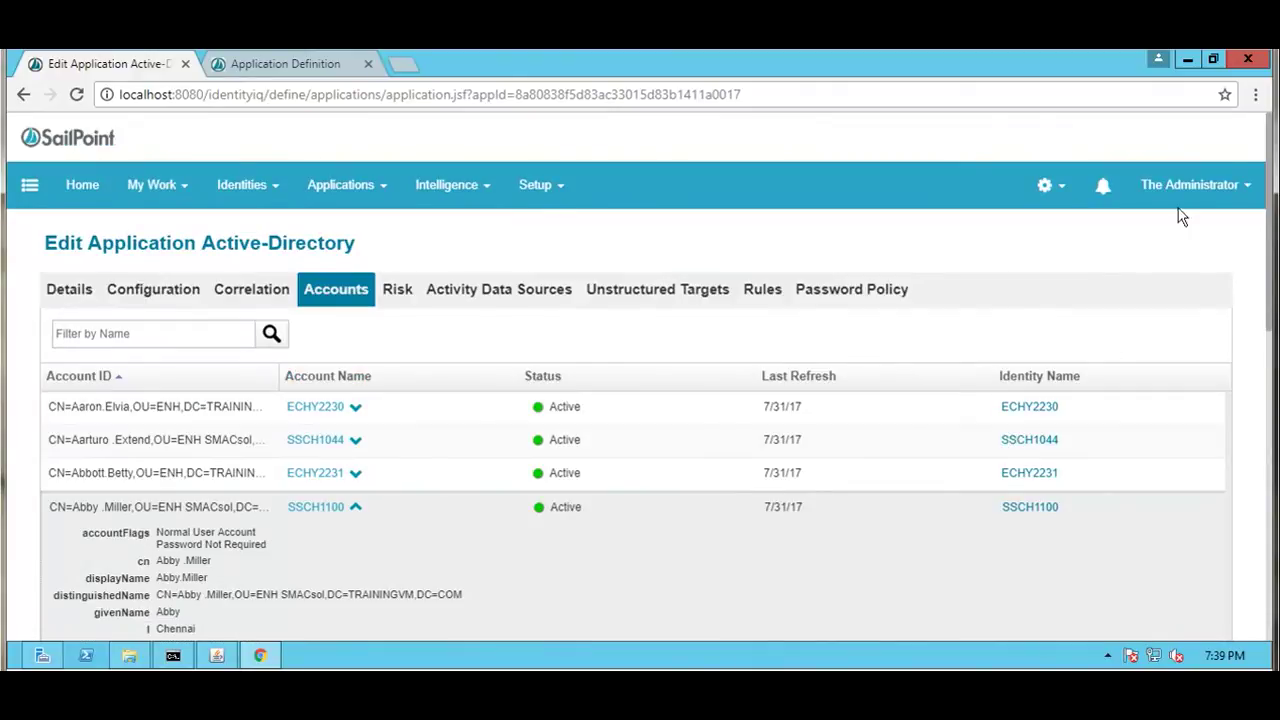
# Step: Log out of the administrator session and sign in with the AD user's username and password
pyautogui.click(1188, 185)
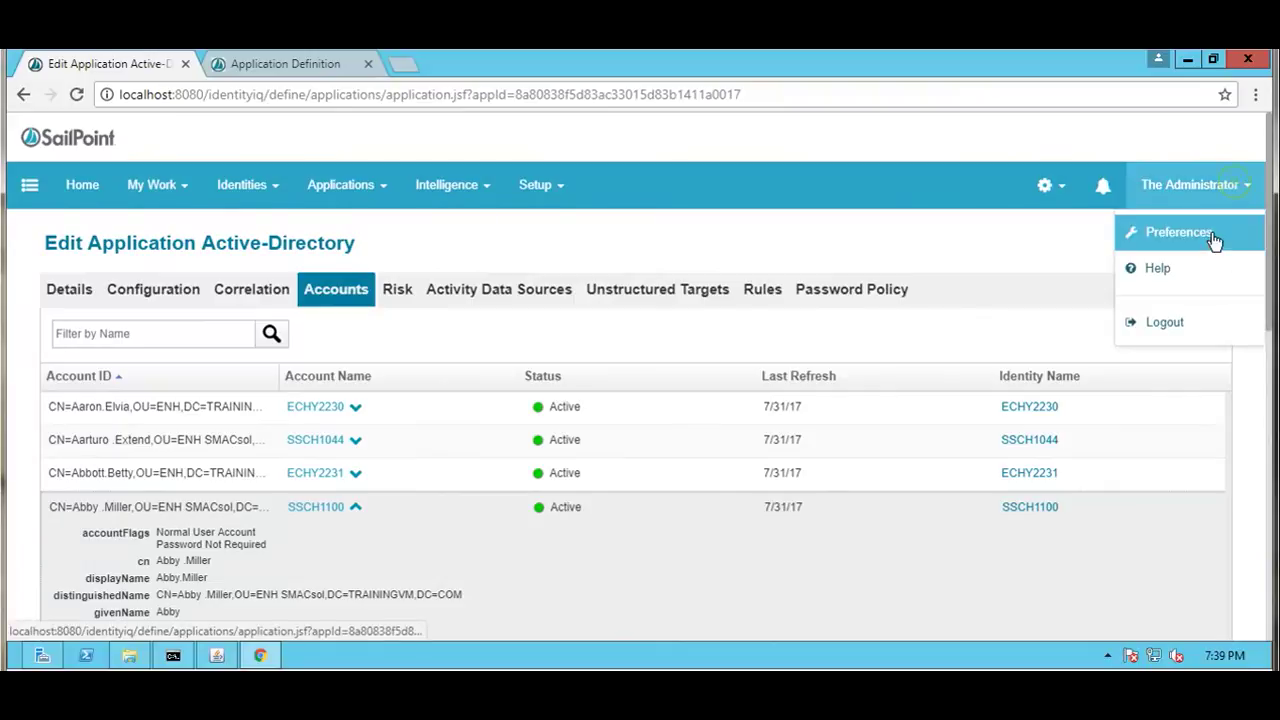
pyautogui.click(1165, 321)
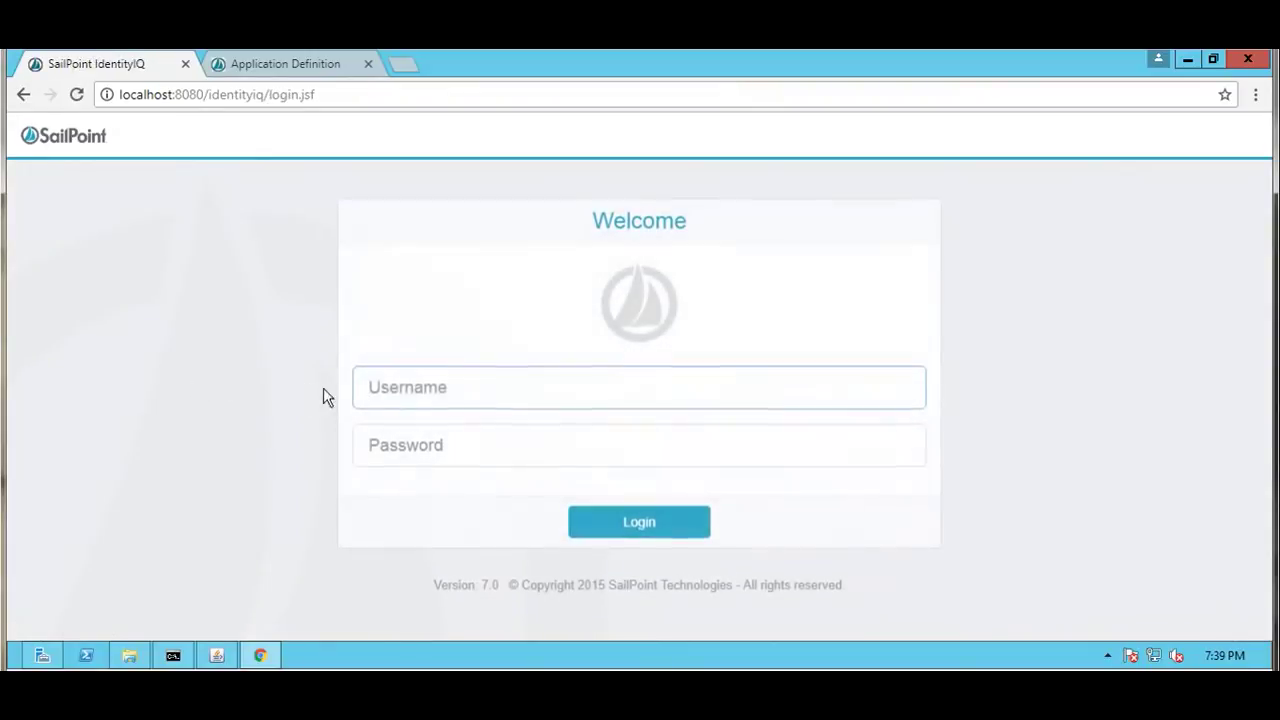
pyautogui.write('ss')
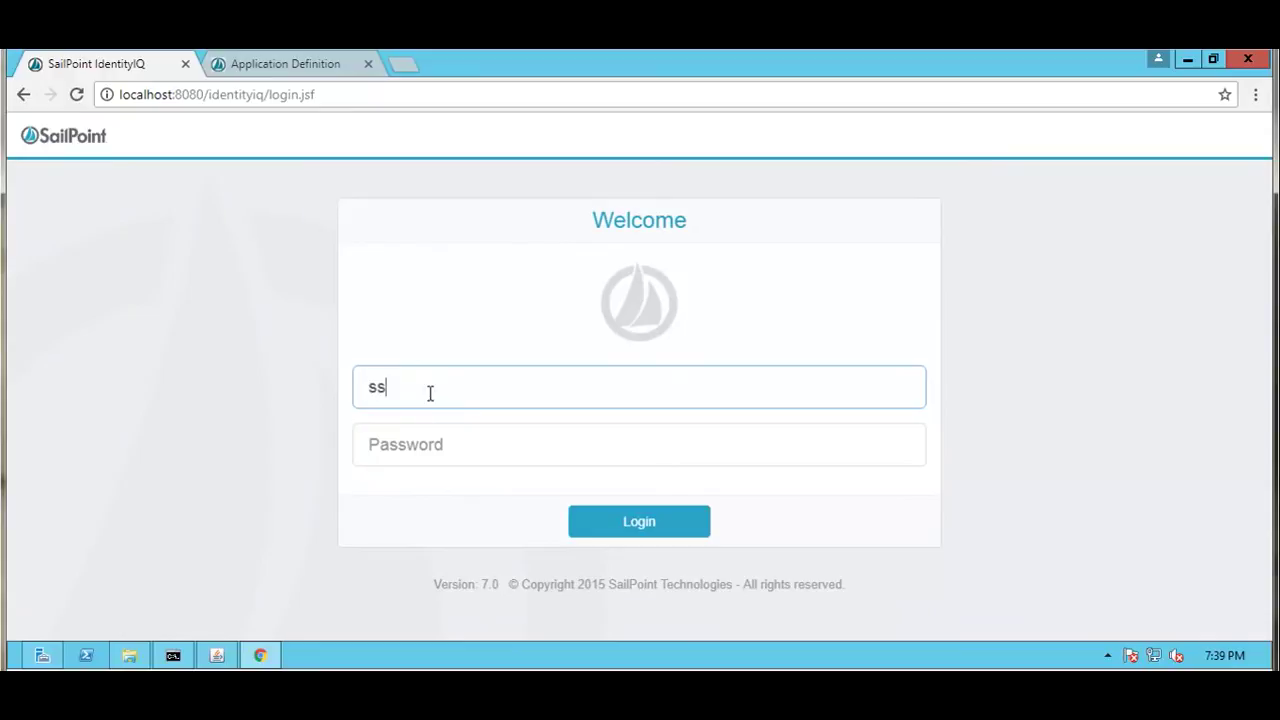
pyautogui.write('ch1100')
pyautogui.press('Tab')
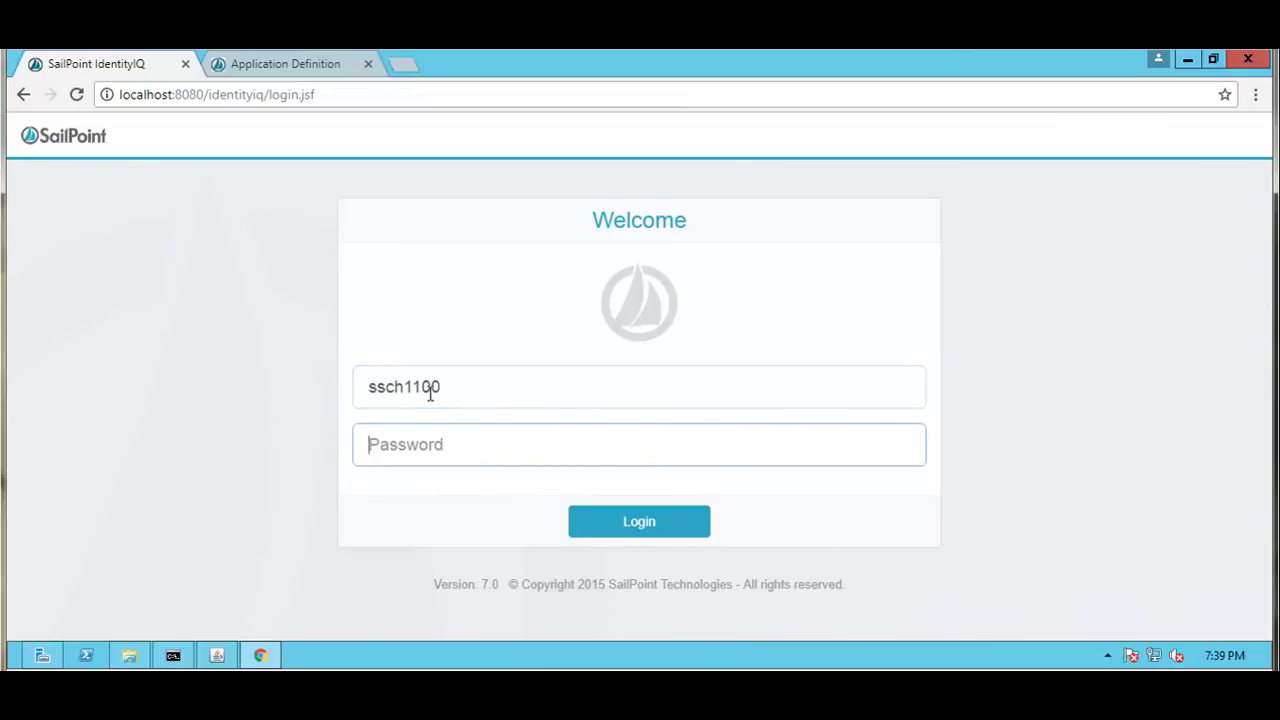
pyautogui.write('**********')
pyautogui.click(671, 520)
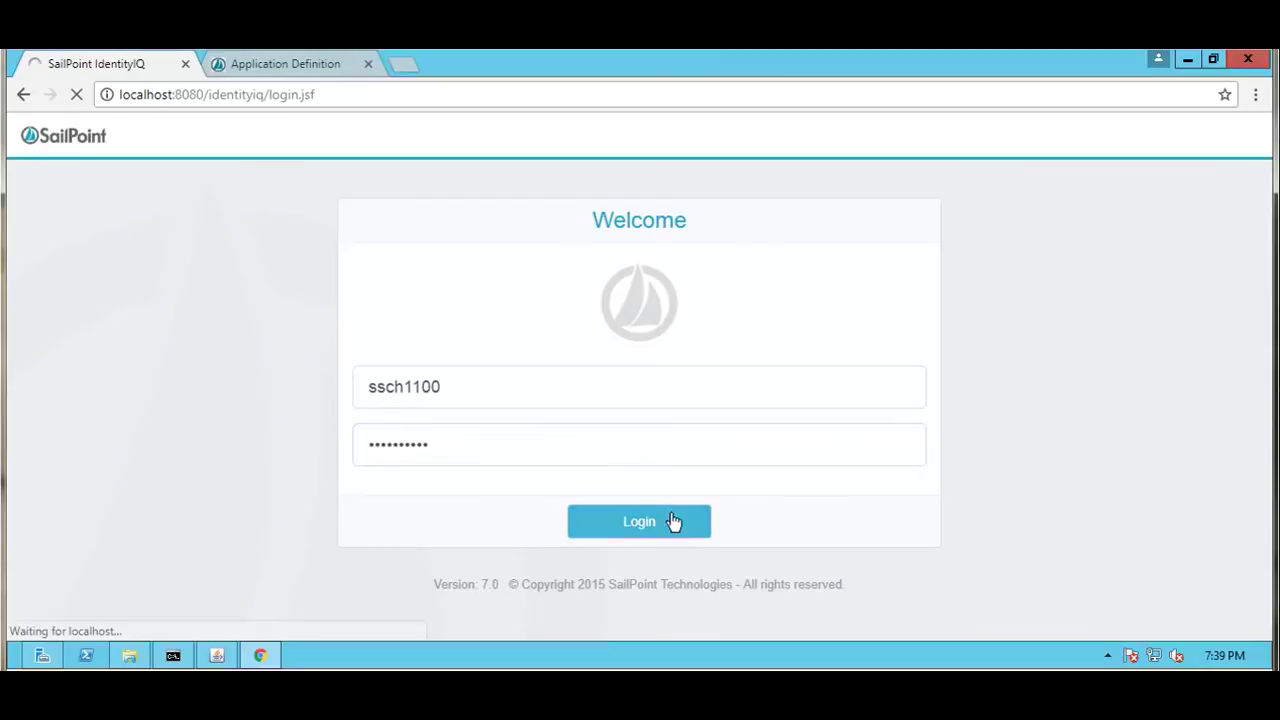
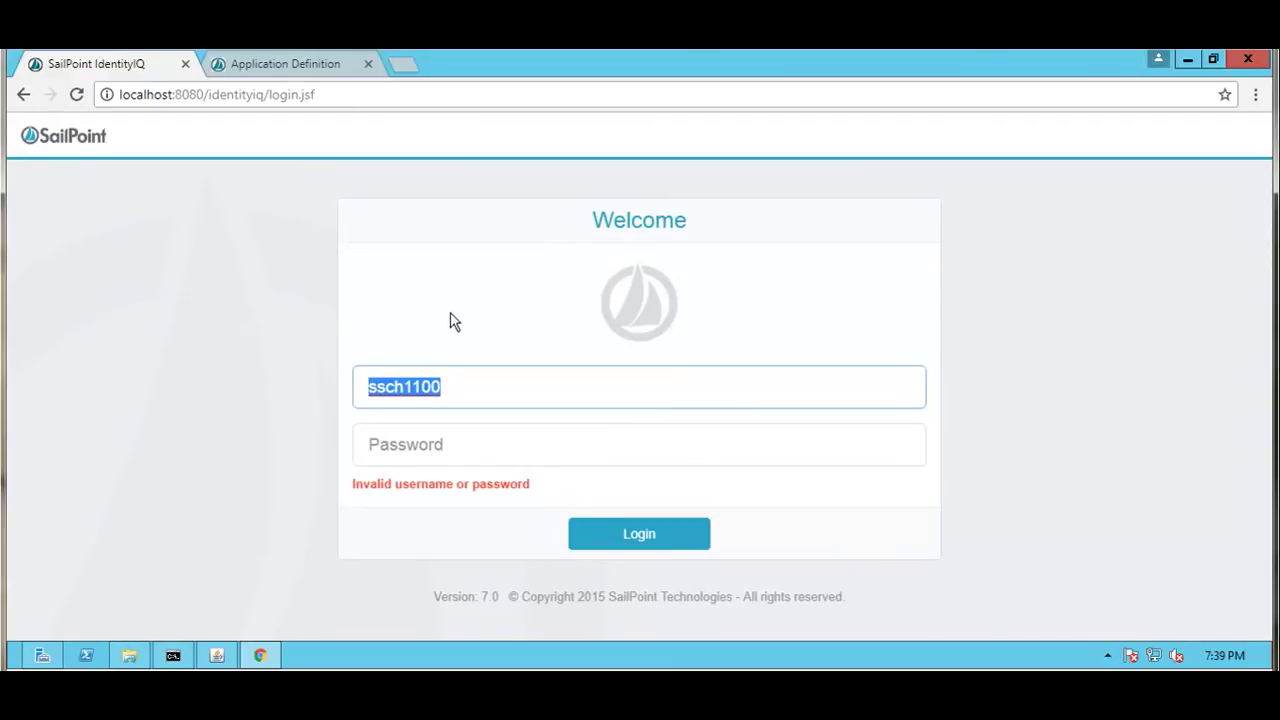
# Step: Reload the login page and sign in again with the test user's username and password
pyautogui.click(476, 444)
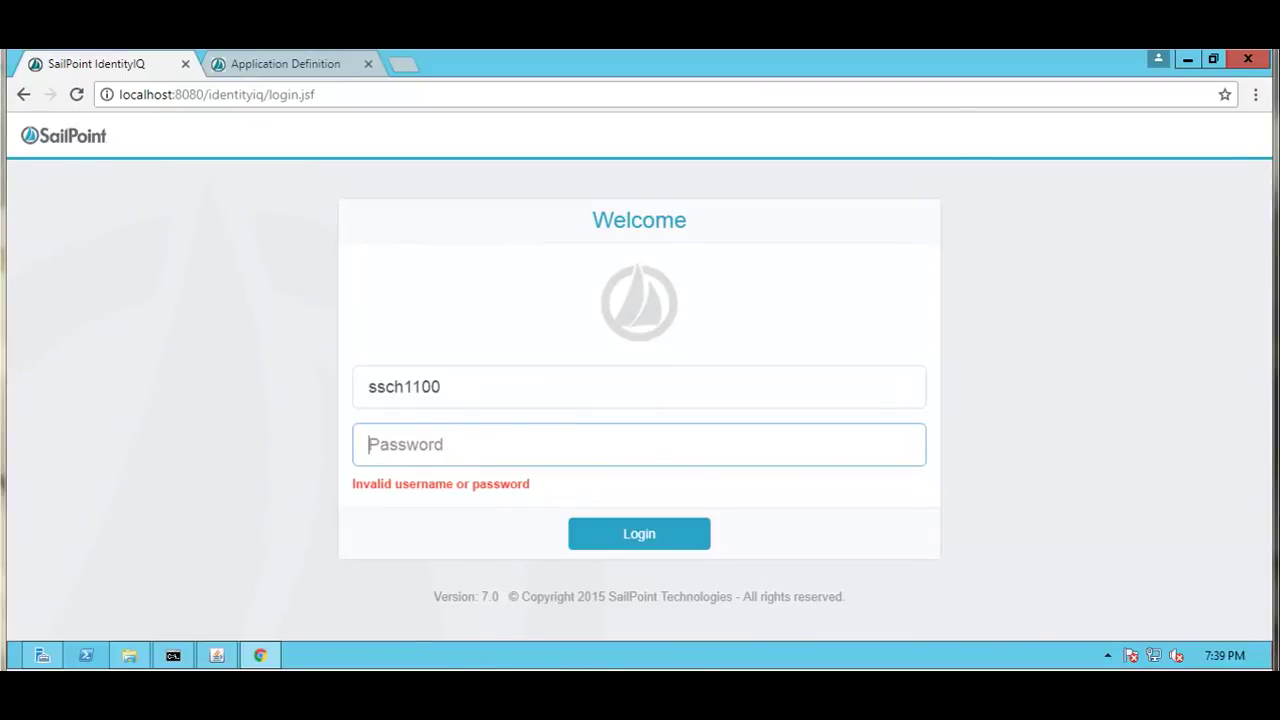
pyautogui.press('F5')
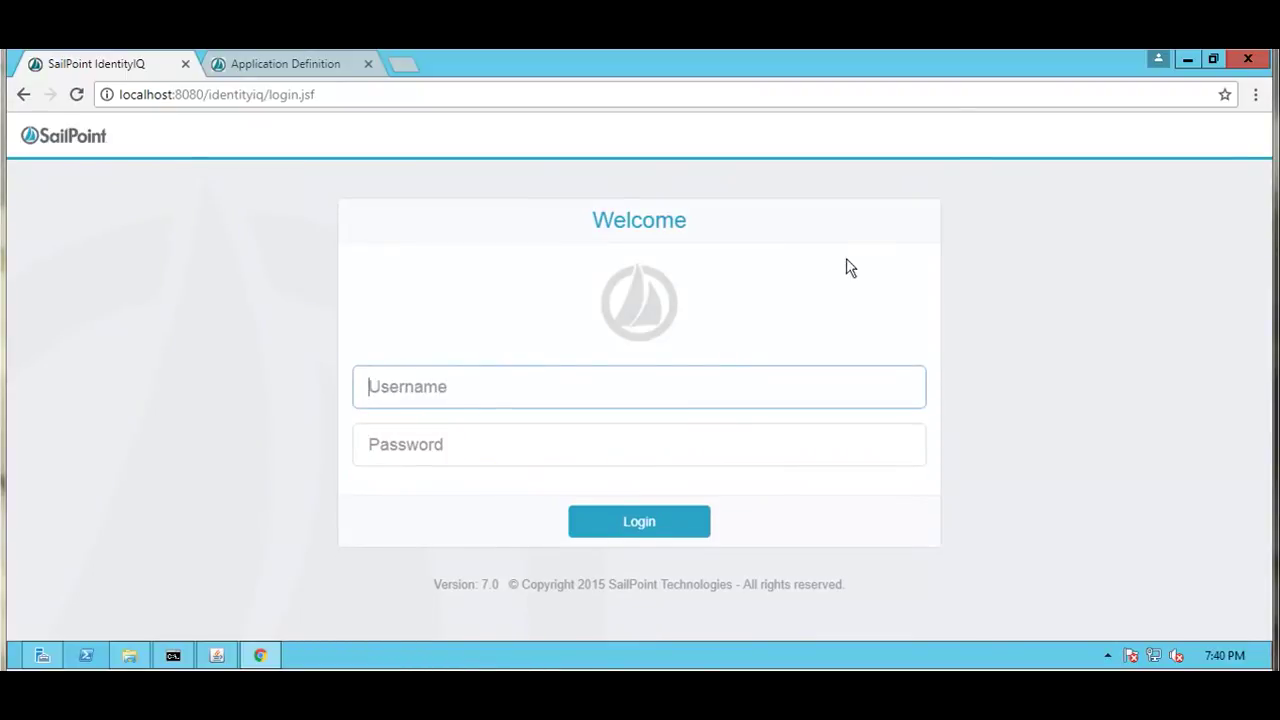
pyautogui.write('ss')
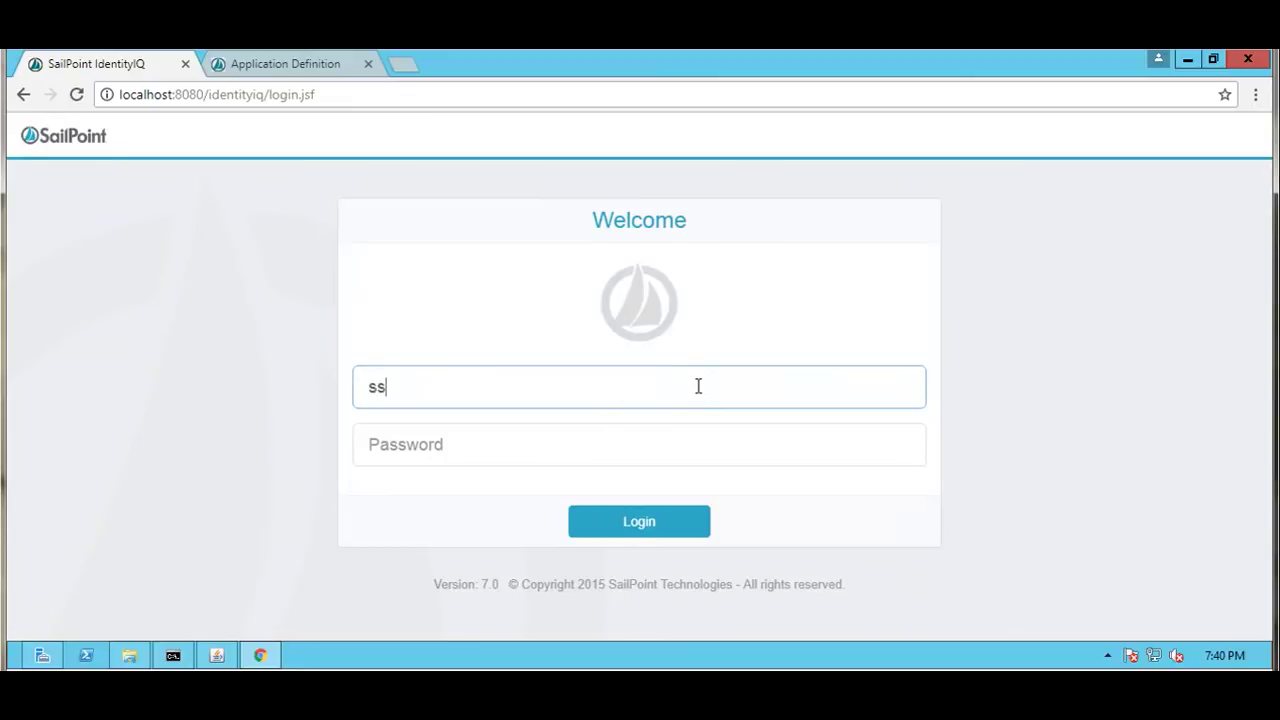
pyautogui.write('ch1100****')
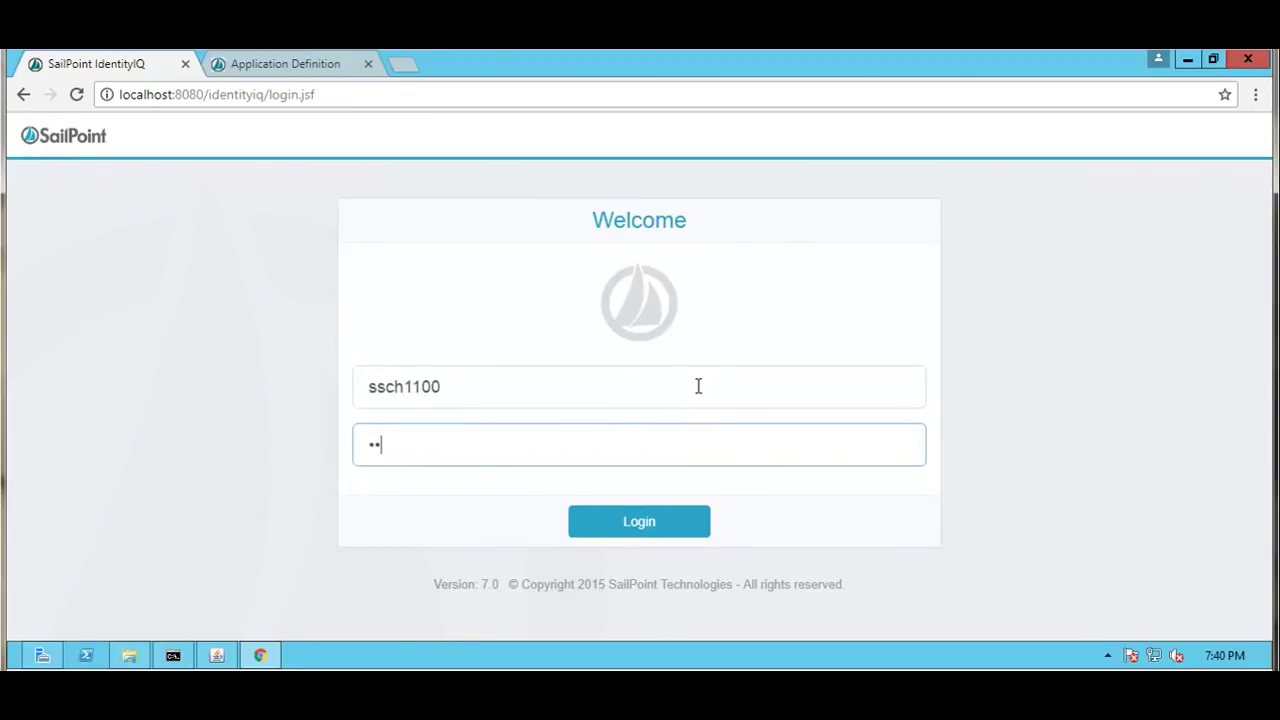
pyautogui.write('****')
pyautogui.click(639, 526)
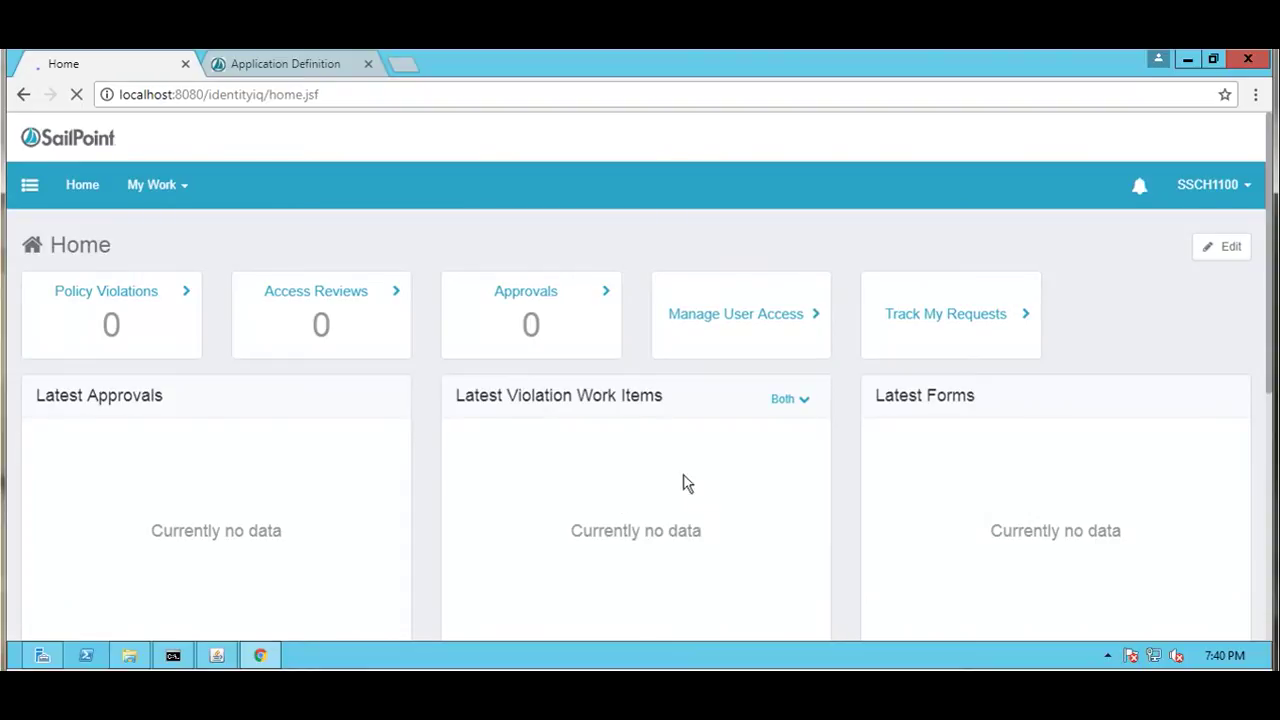
# Step: Log the test user out from the header's user account menu
pyautogui.click(1210, 204)
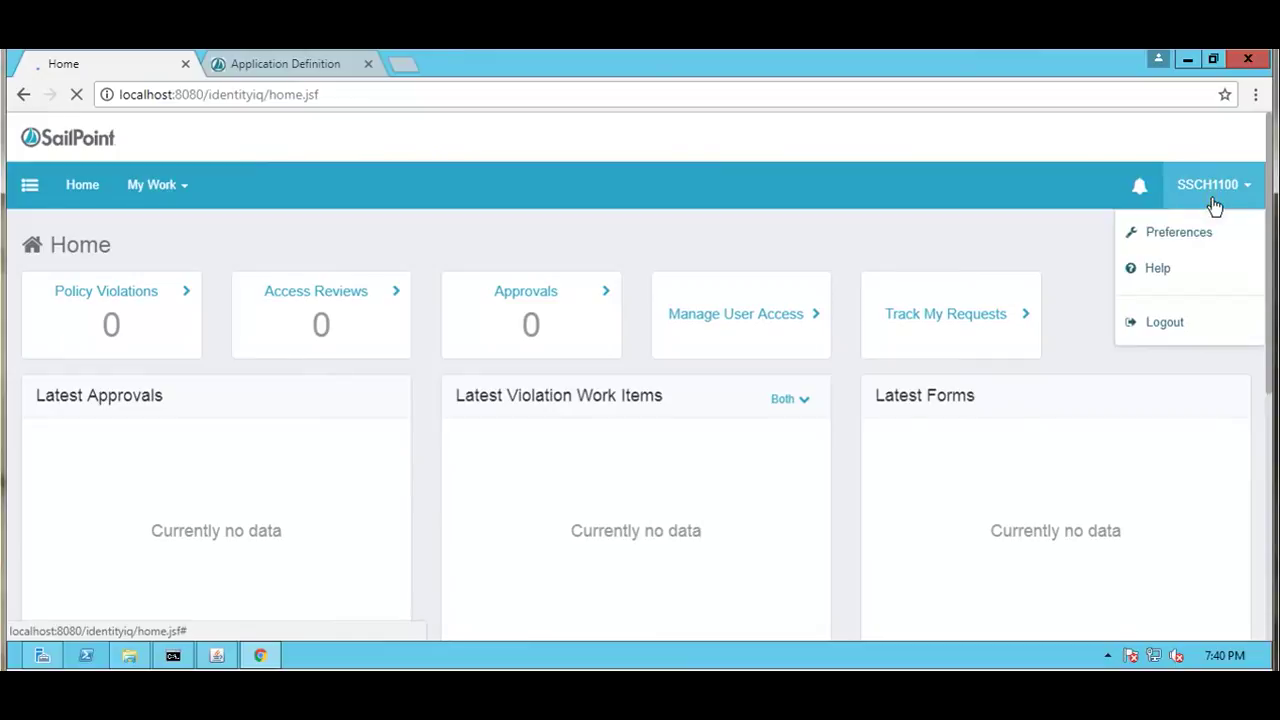
pyautogui.click(1182, 340)
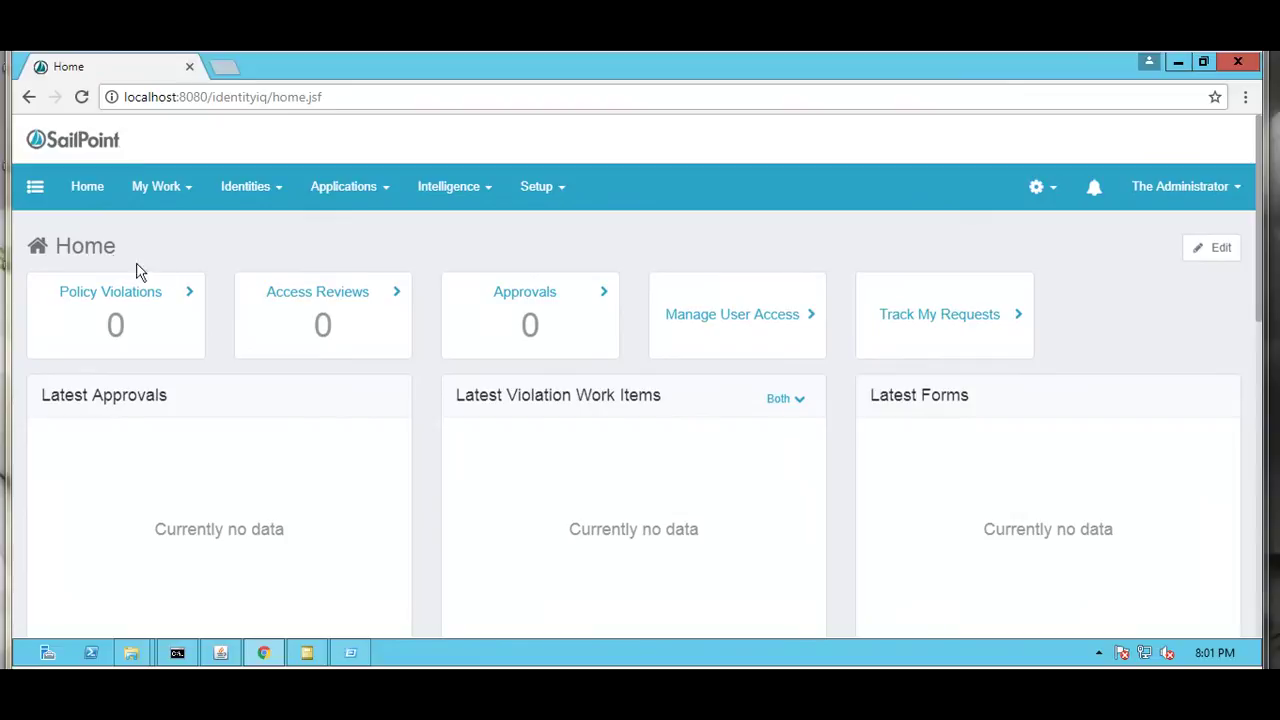
# Step: In Manage User Access, search for and select the test user, then proceed to Manage Access
pyautogui.click(35, 188)
pyautogui.click(40, 335)
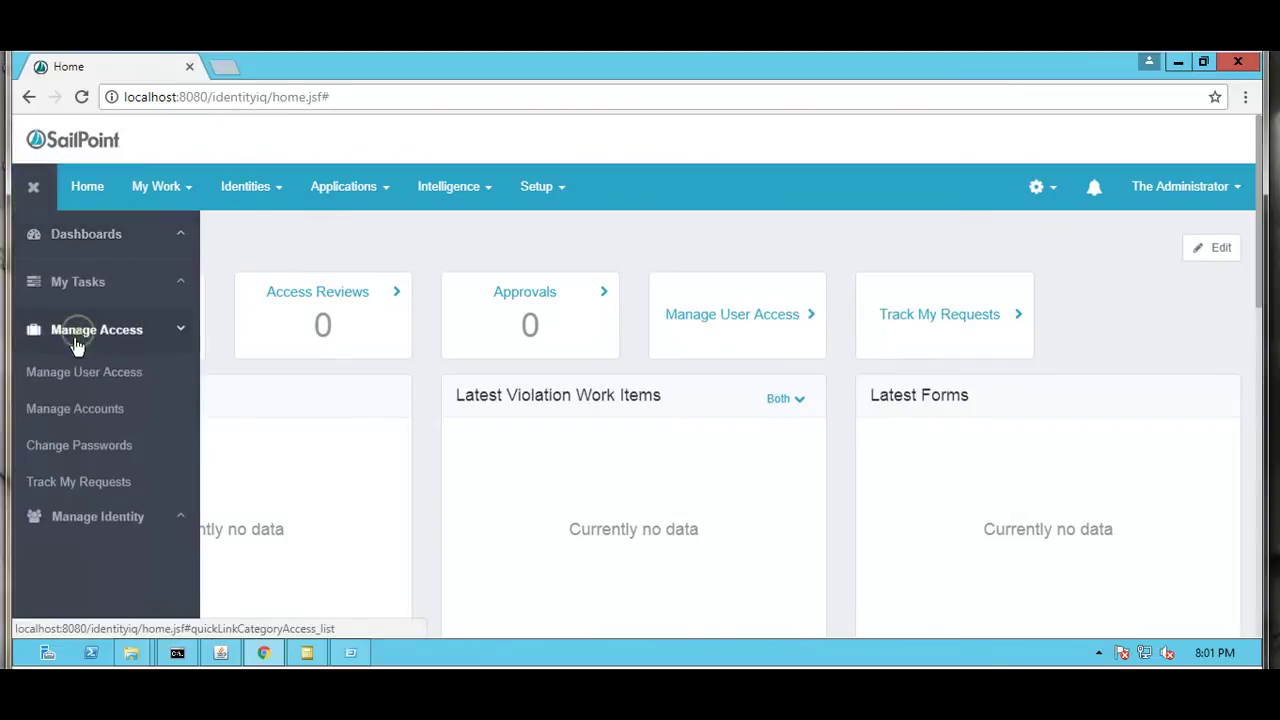
pyautogui.click(86, 371)
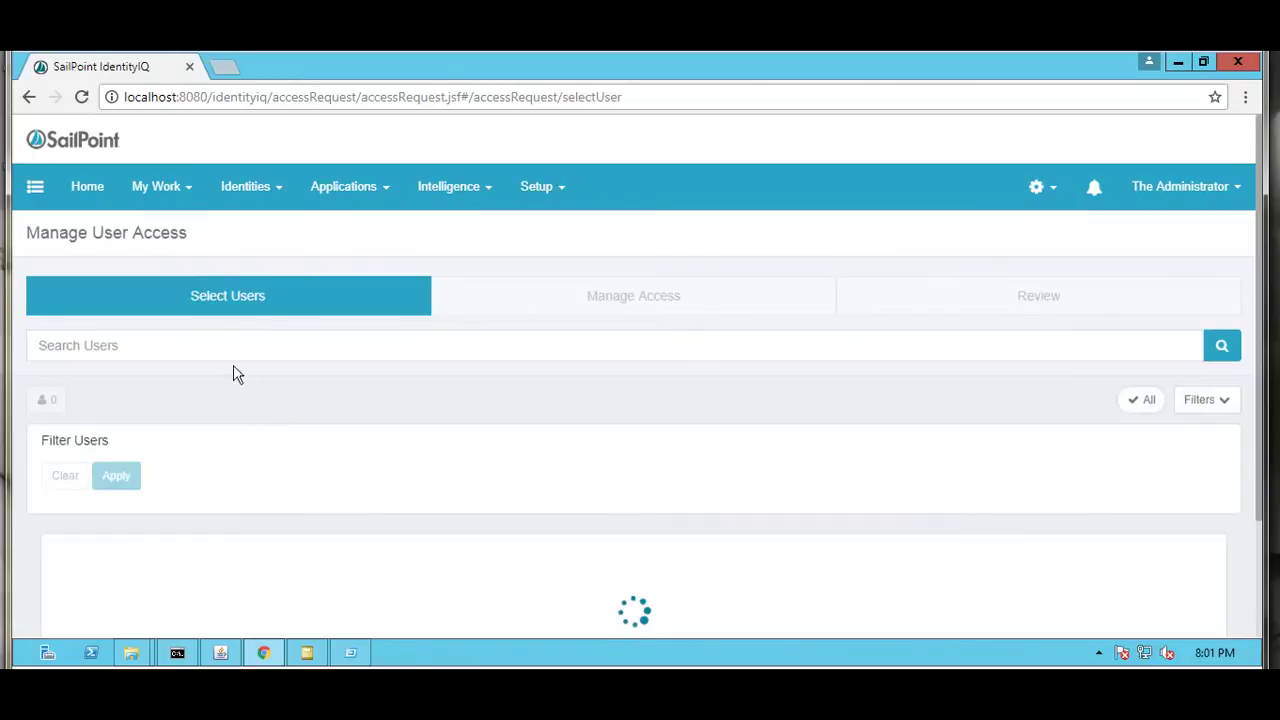
pyautogui.click(203, 344)
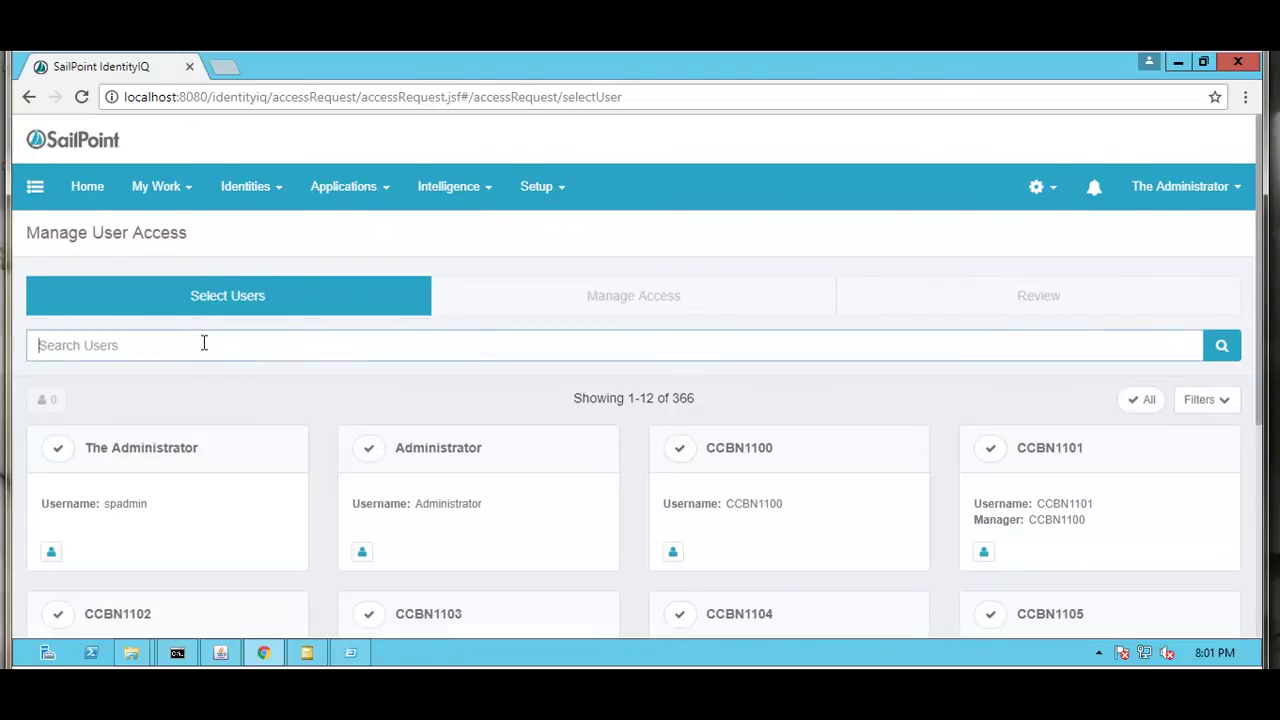
pyautogui.write('ssch1100')
pyautogui.press('Return')
pyautogui.click(57, 451)
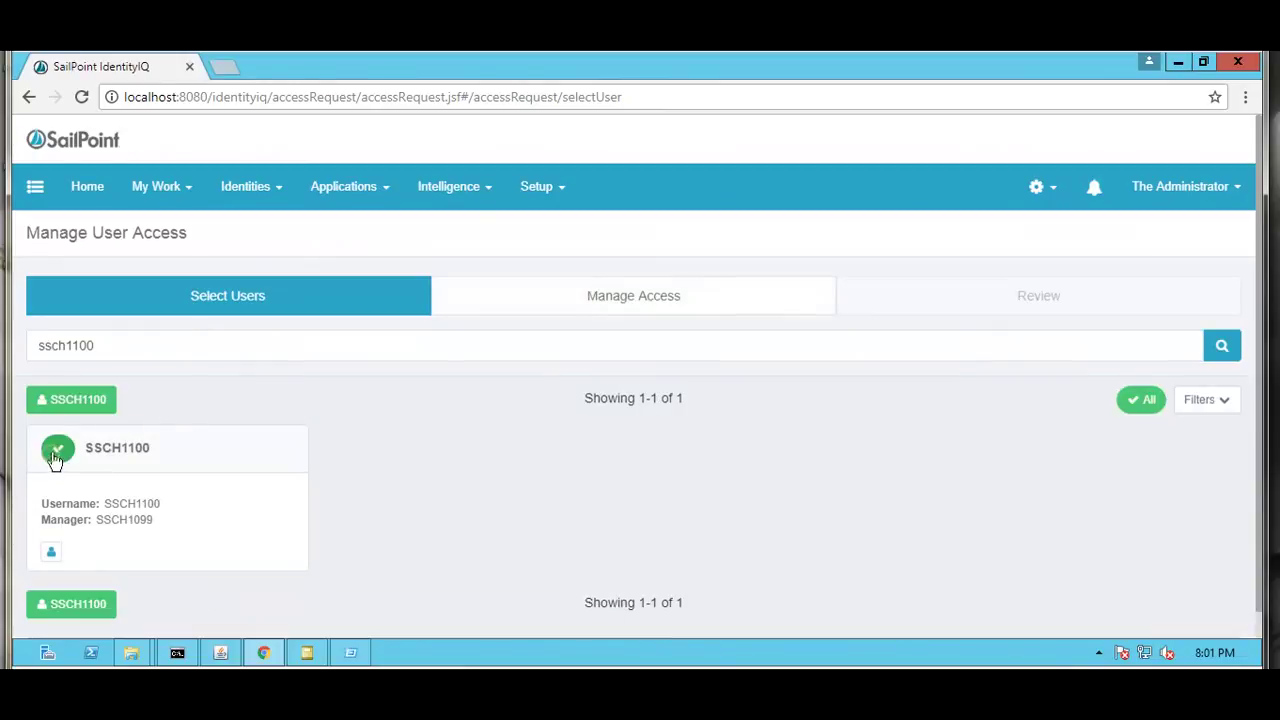
pyautogui.click(632, 302)
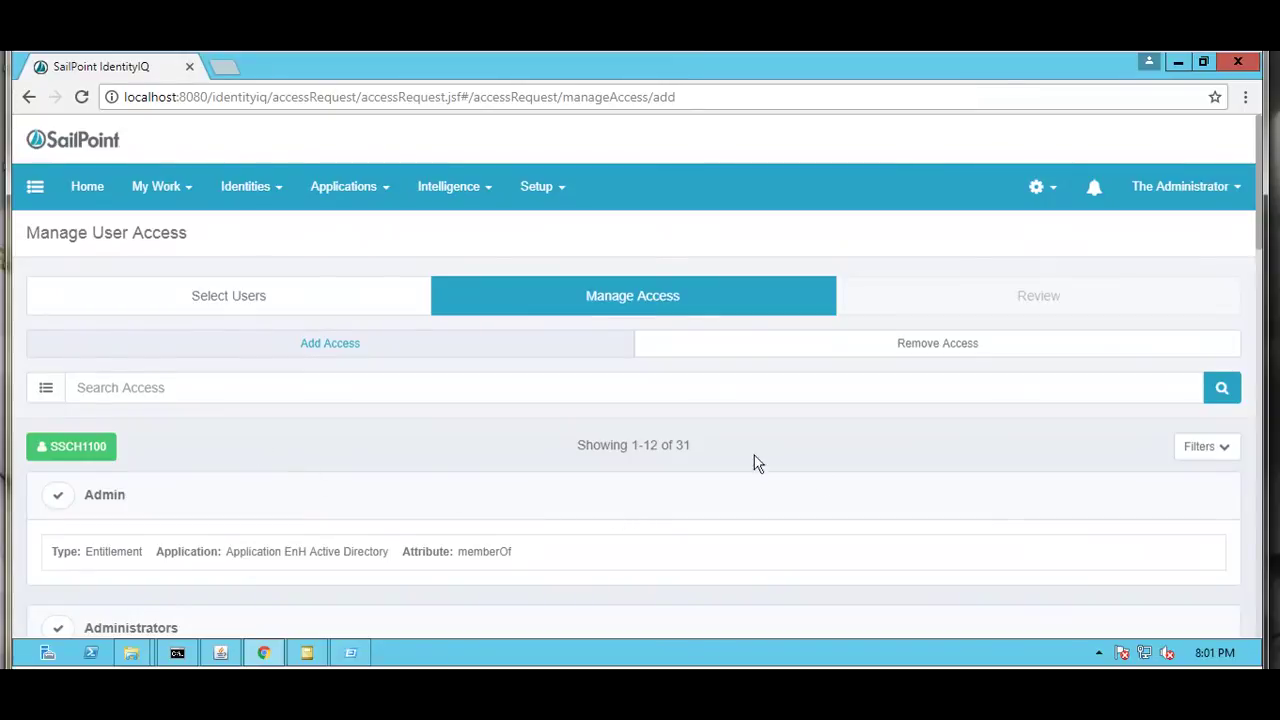
# Step: Filter the available access to application Active-Directory and attribute memberOf
pyautogui.click(1196, 452)
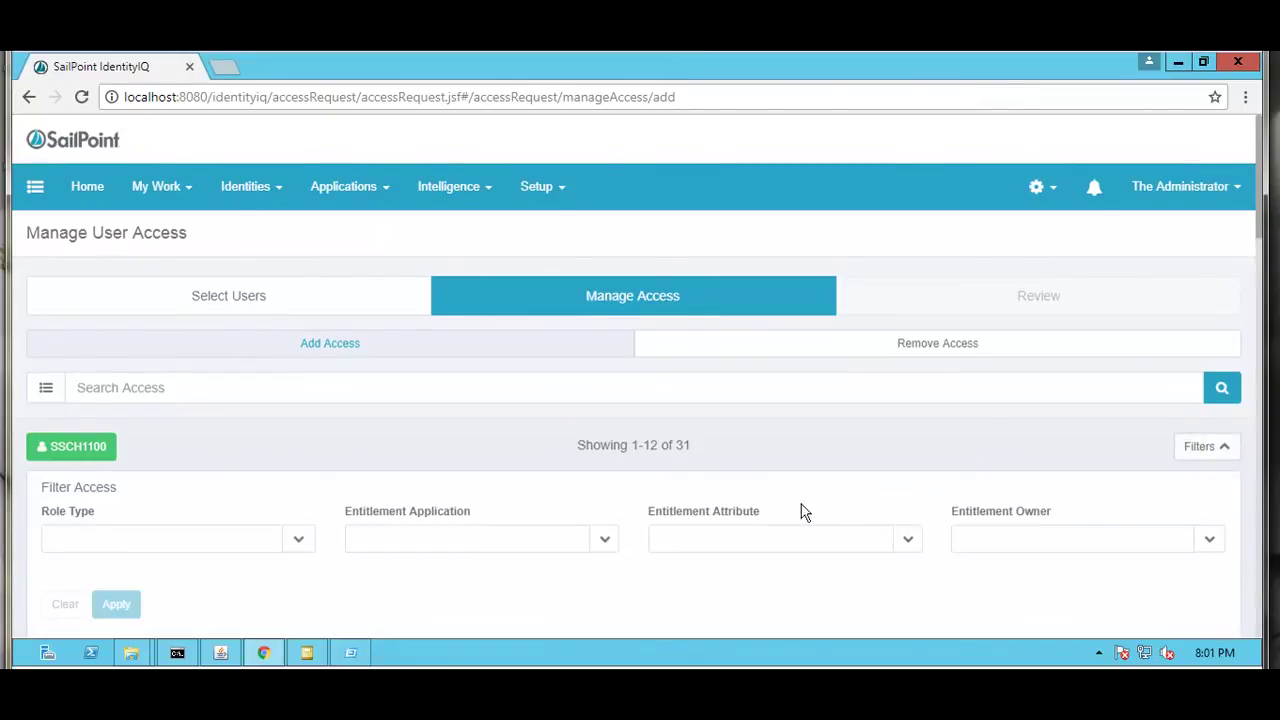
pyautogui.click(604, 541)
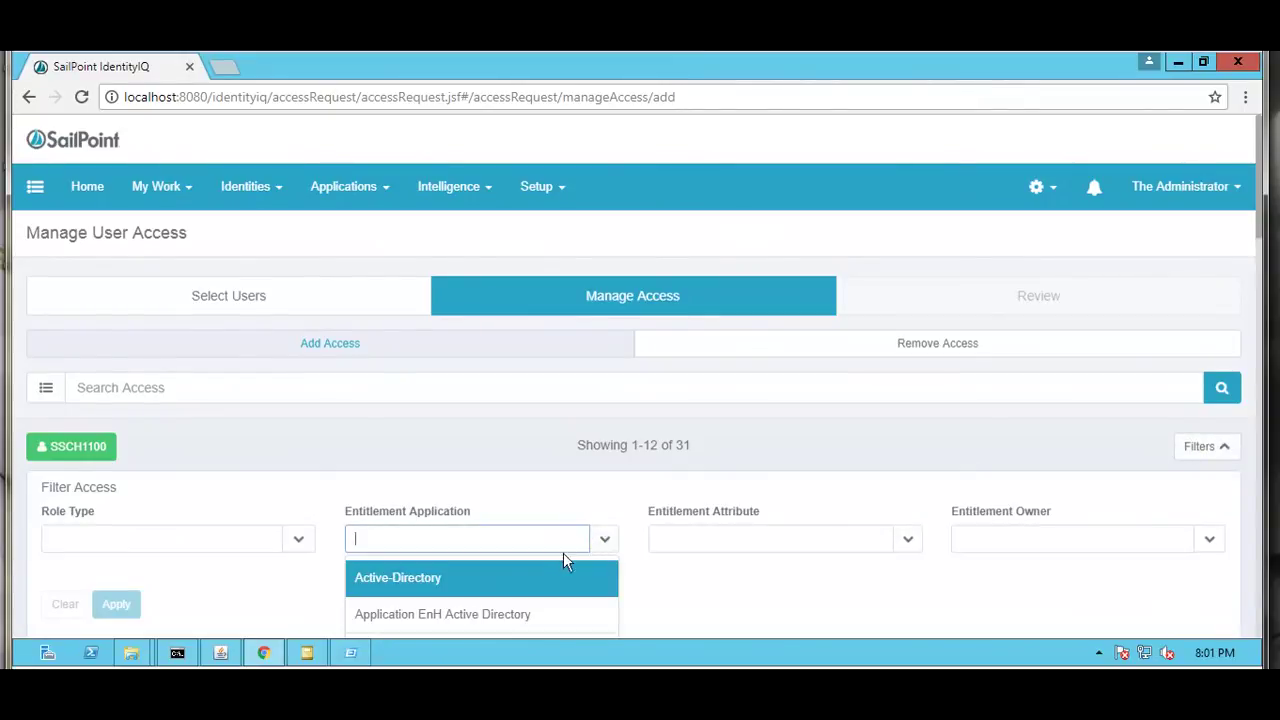
pyautogui.click(516, 585)
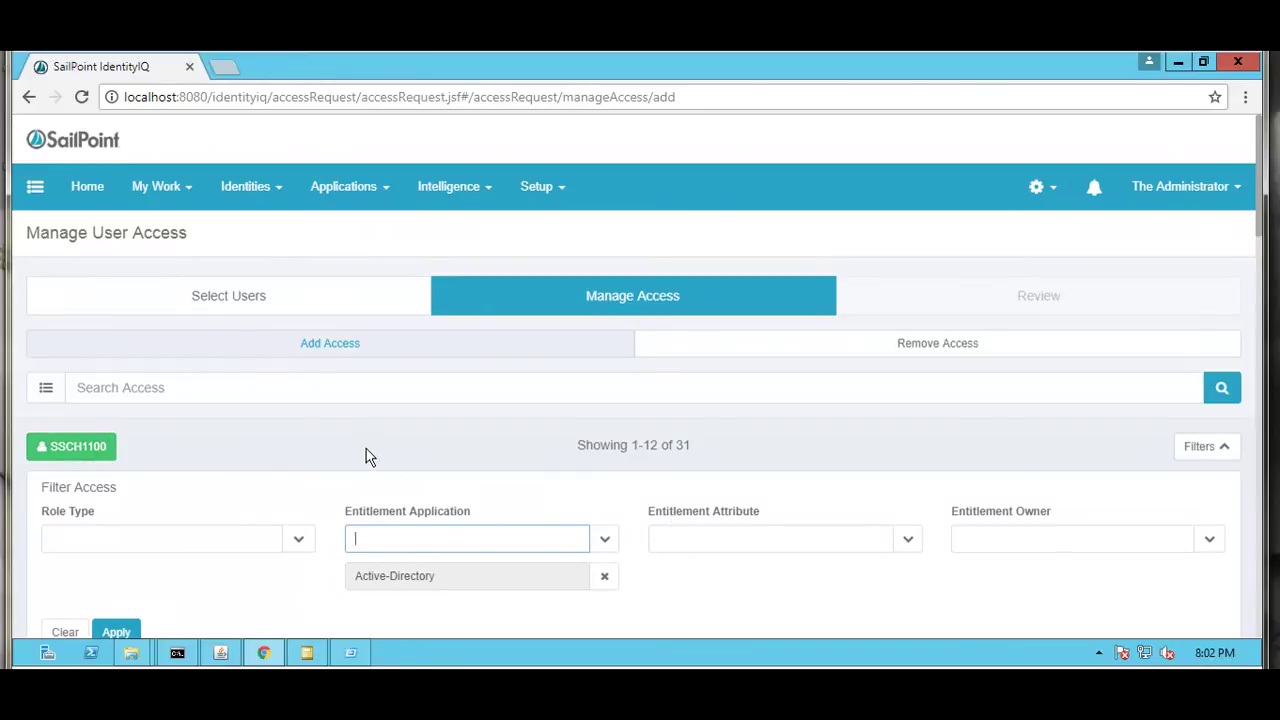
pyautogui.click(907, 541)
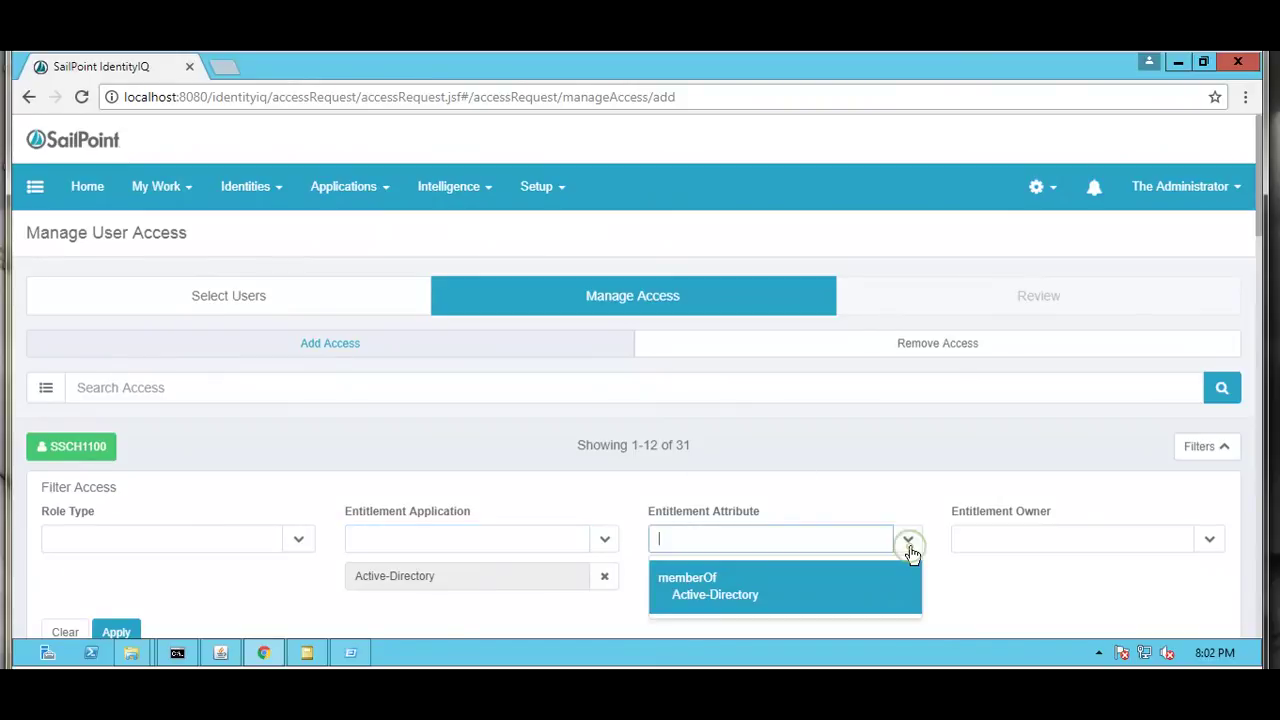
pyautogui.click(857, 586)
pyautogui.scroll(-3, 1257, 530)
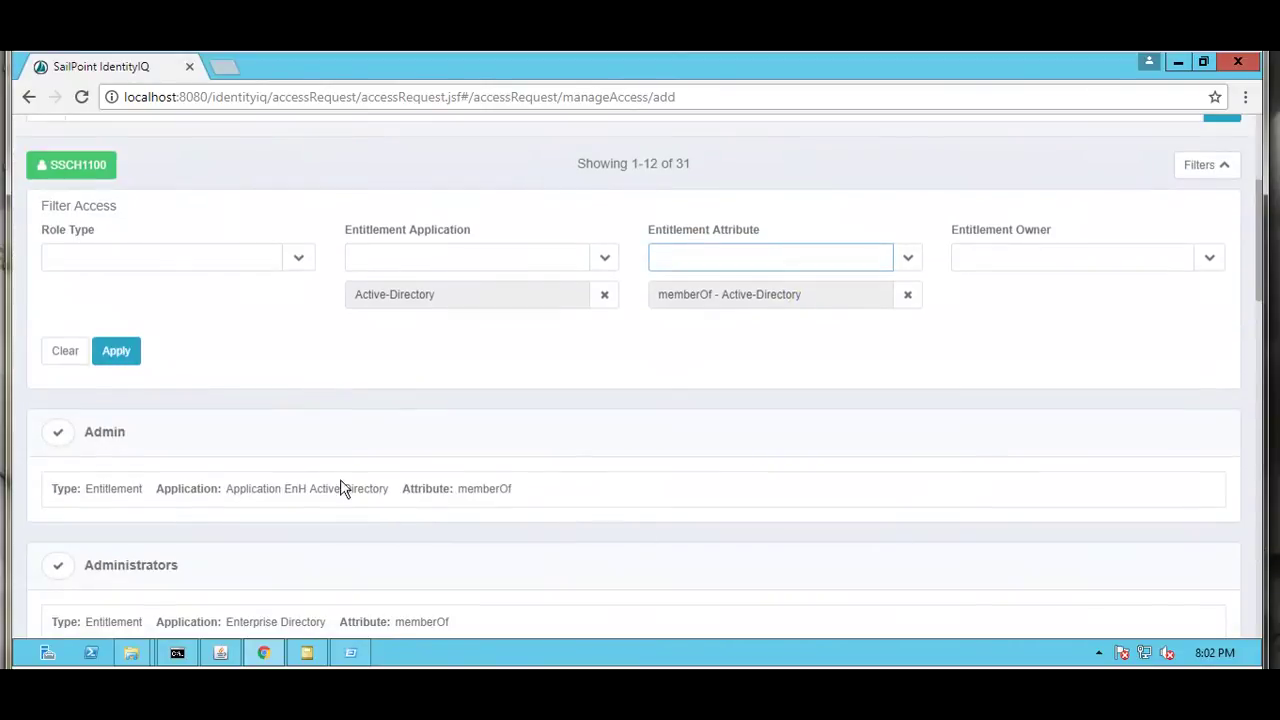
pyautogui.click(120, 355)
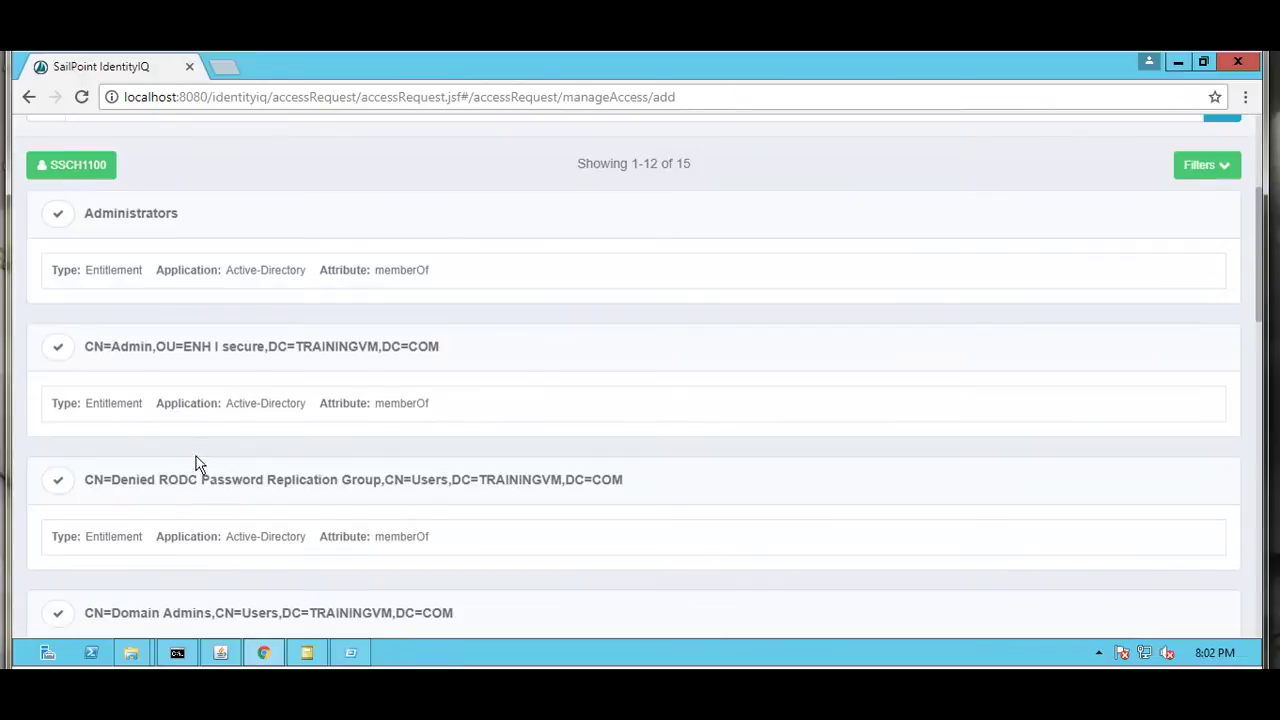
# Step: Add the Administrators entitlement to the request and proceed to Review
pyautogui.click(56, 215)
pyautogui.scroll(3, 957, 437)
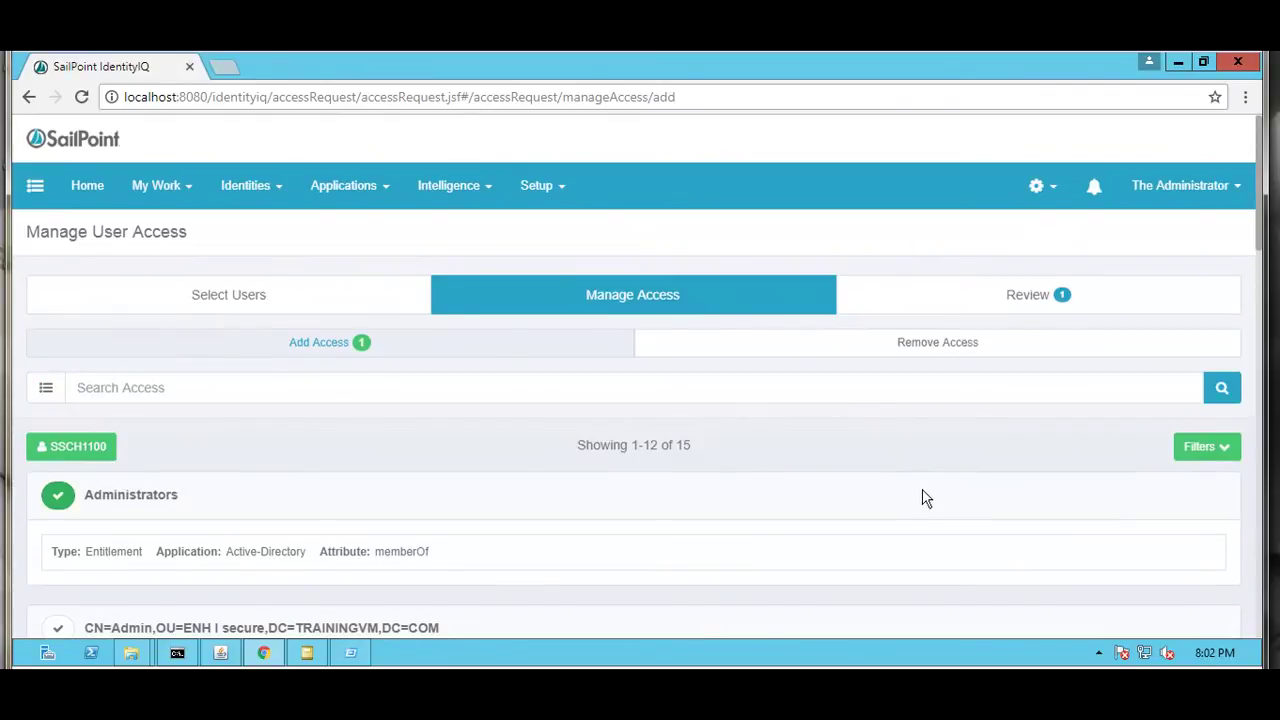
pyautogui.scroll(-3, 930, 510)
pyautogui.scroll(3, 960, 480)
pyautogui.click(1000, 306)
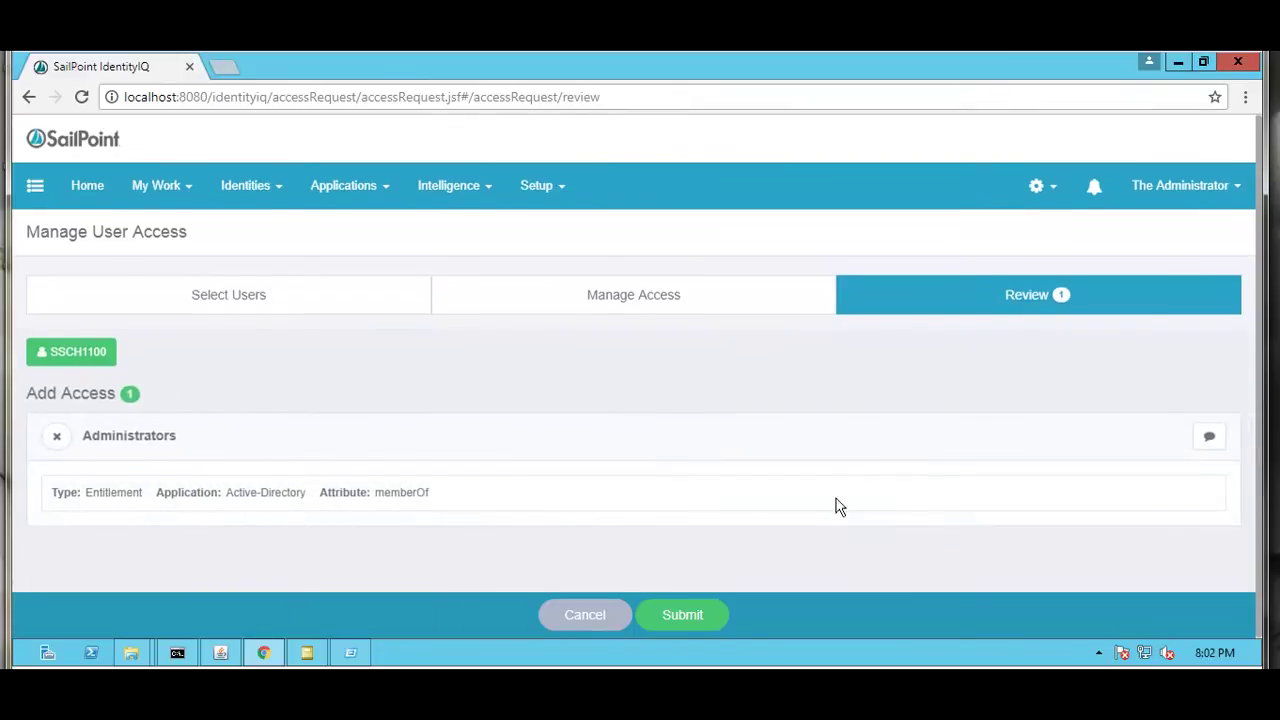
# Step: Submit the Administrators access request and refresh the Home page after the success message
pyautogui.click(691, 614)
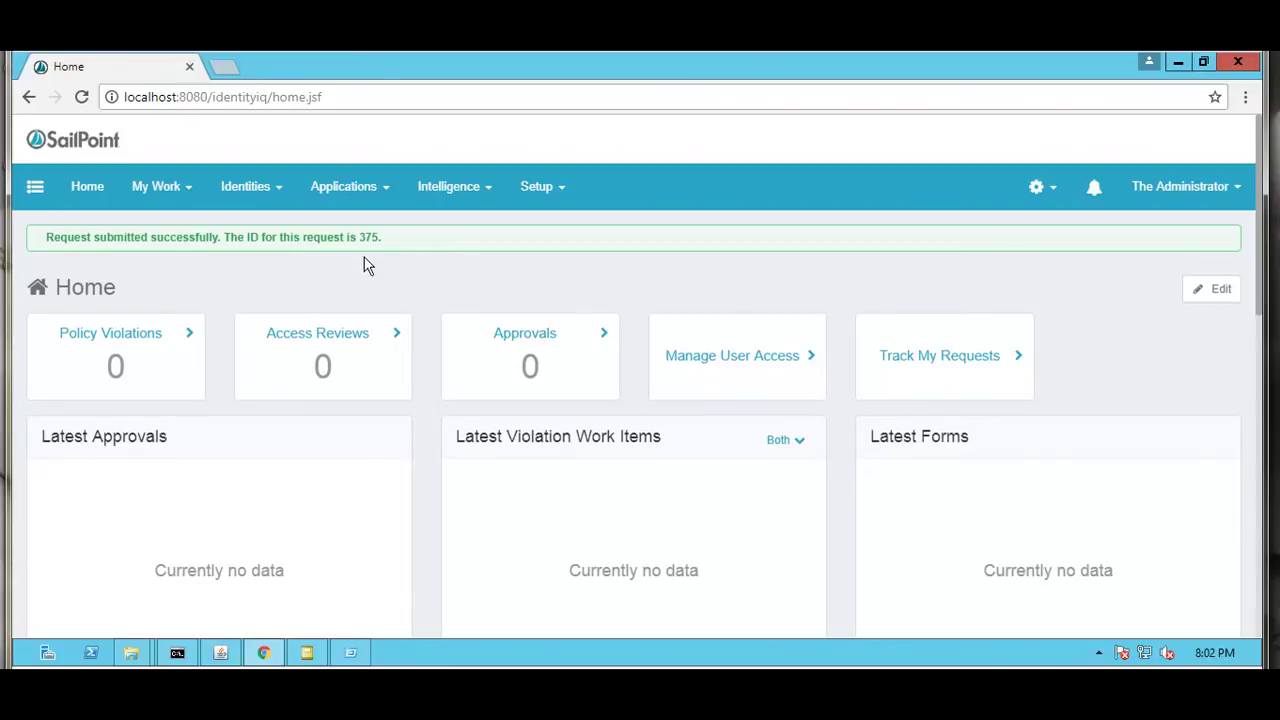
pyautogui.press('F5')
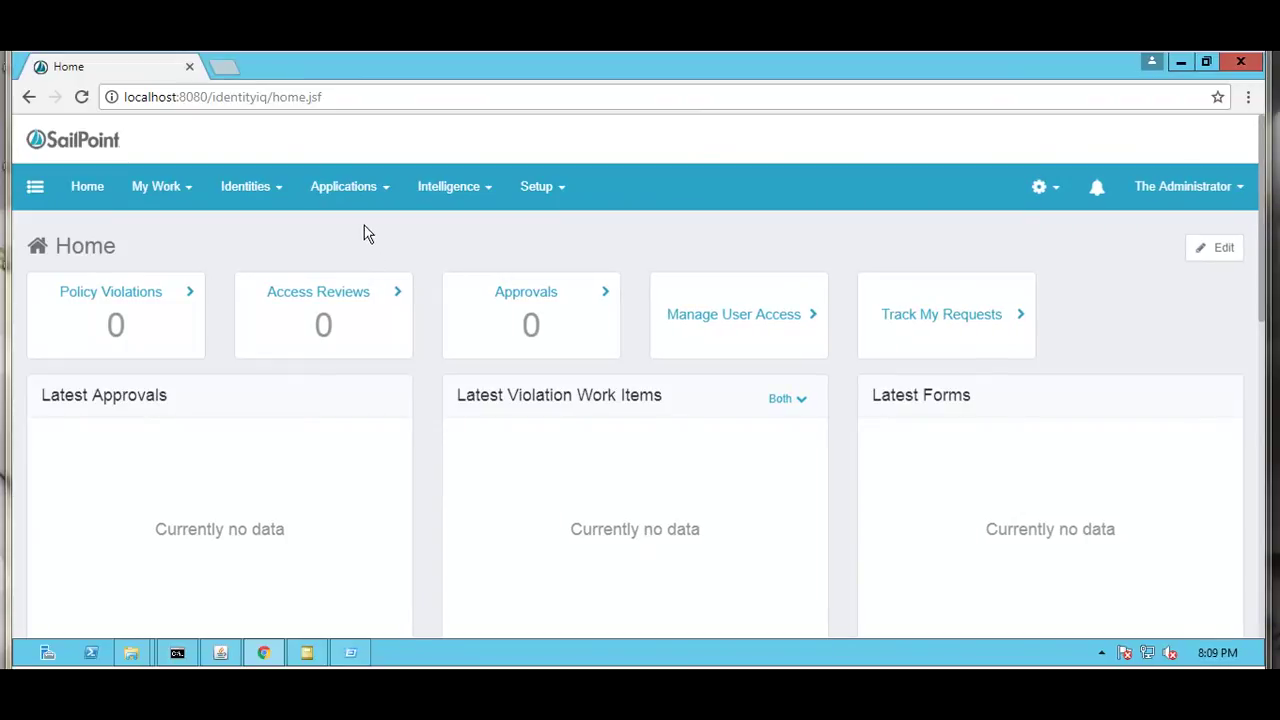
# Step: Find the test user in Identity Warehouse and view their Entitlements tab showing Active-Directory Administrators
pyautogui.click(263, 203)
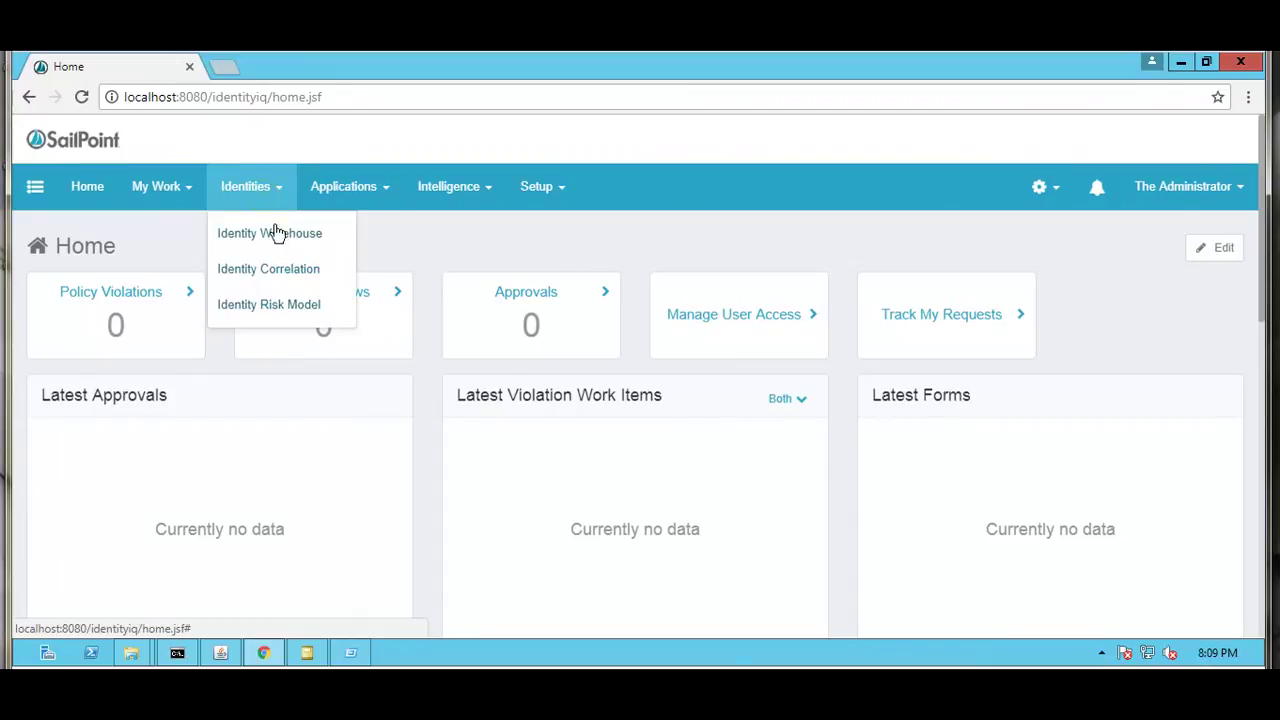
pyautogui.click(274, 232)
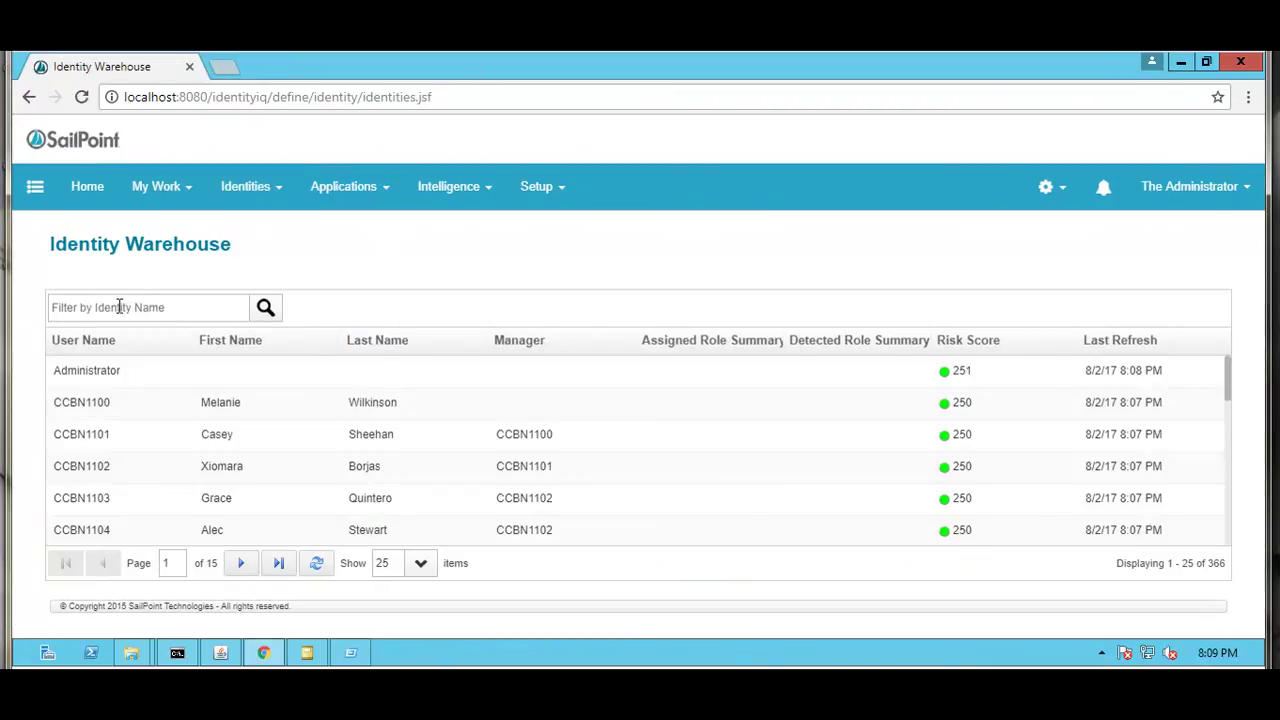
pyautogui.click(119, 307)
pyautogui.write('ssch1100')
pyautogui.press('Return')
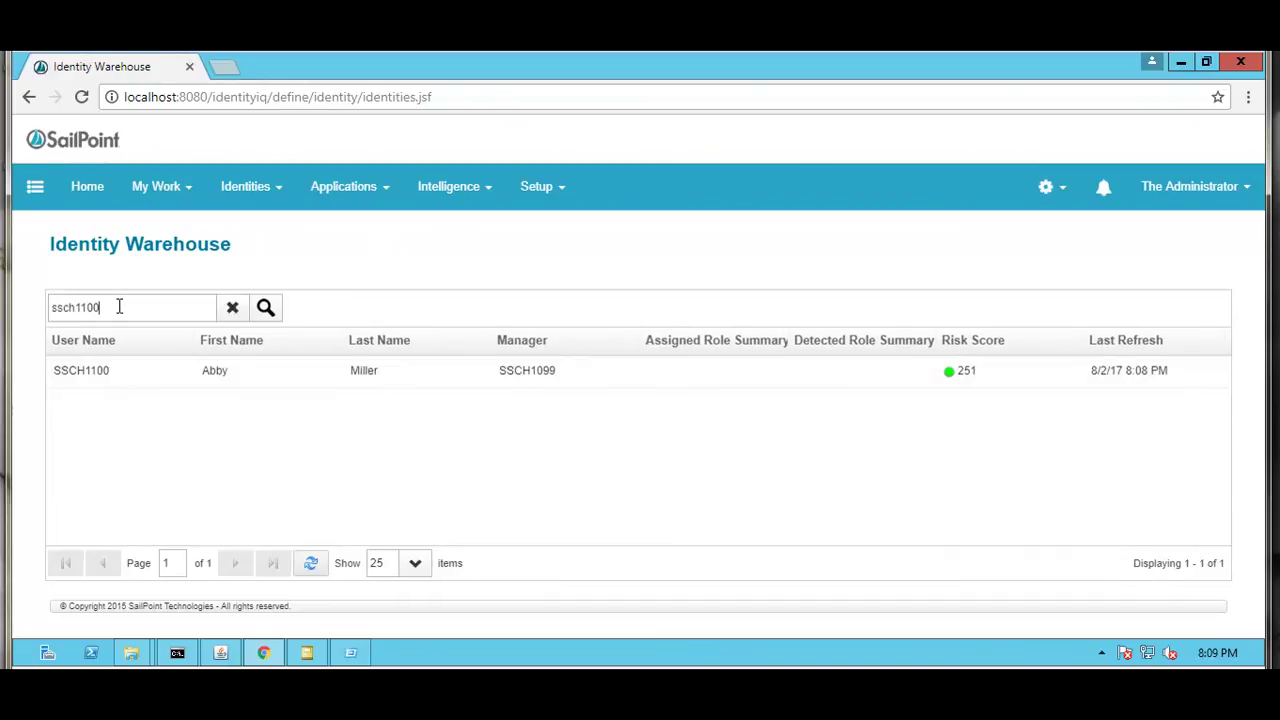
pyautogui.click(300, 381)
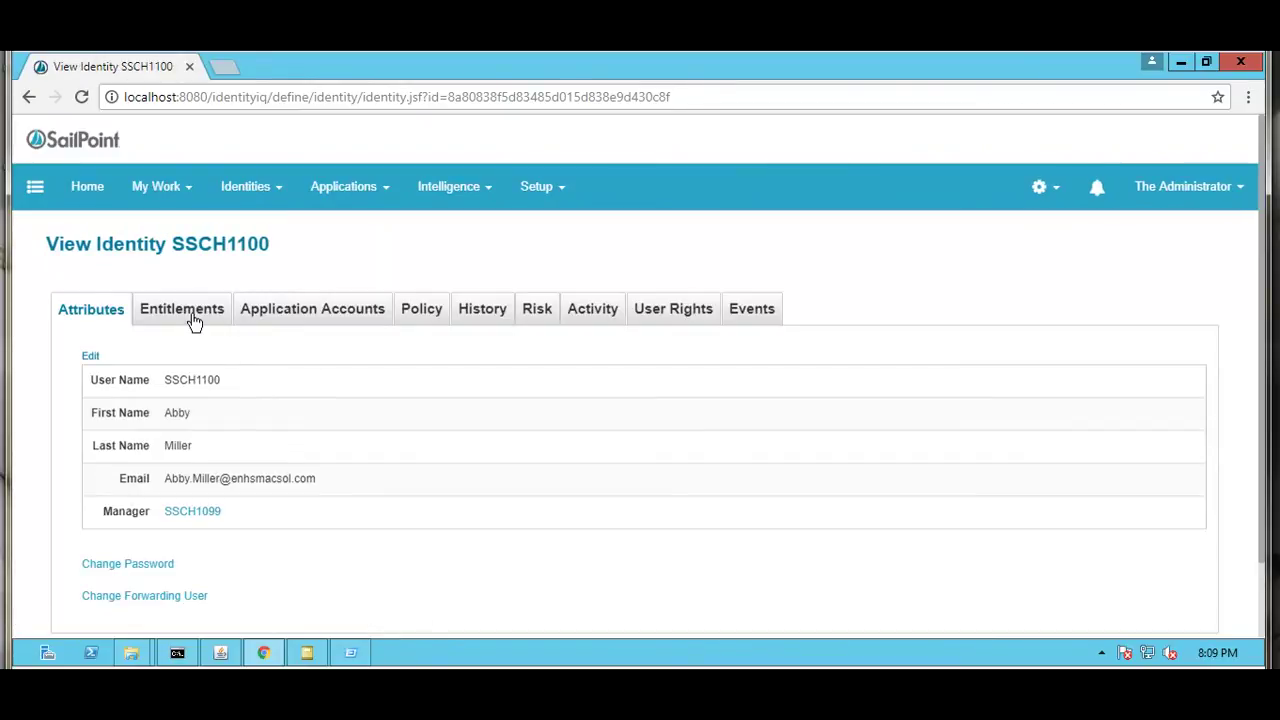
pyautogui.click(194, 318)
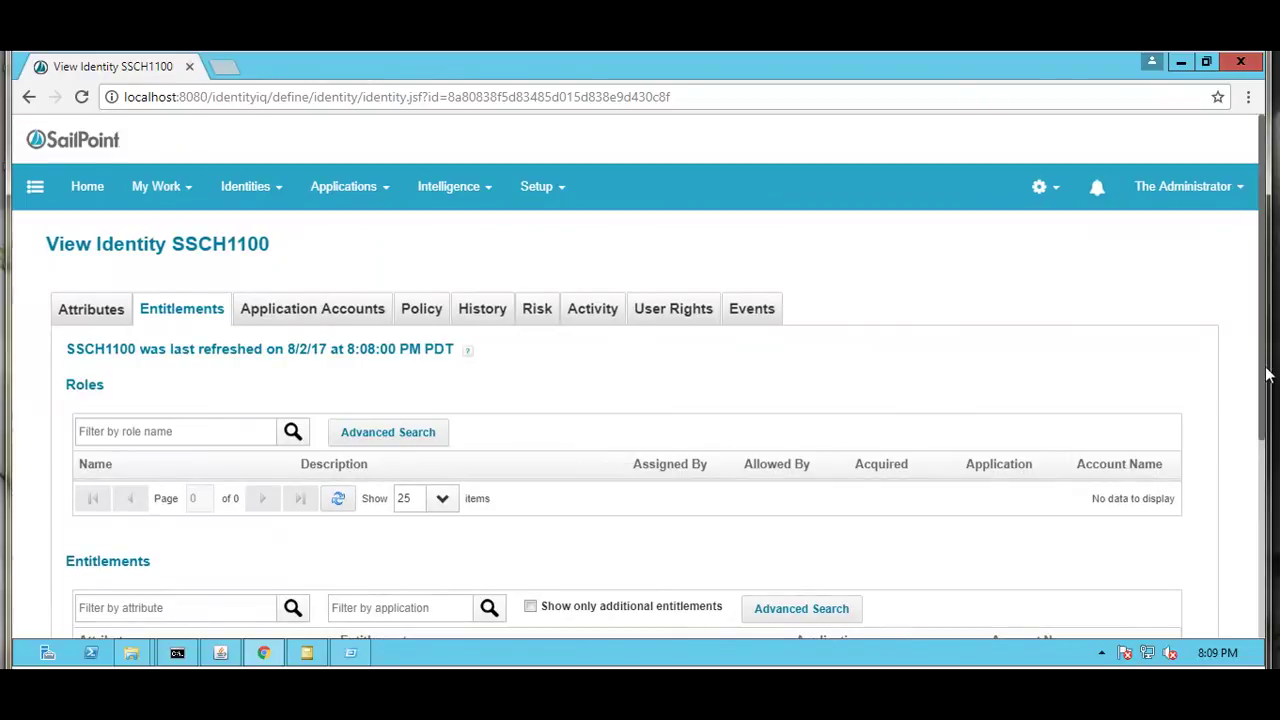
pyautogui.moveTo(1265, 372); pyautogui.dragTo(1259, 603)
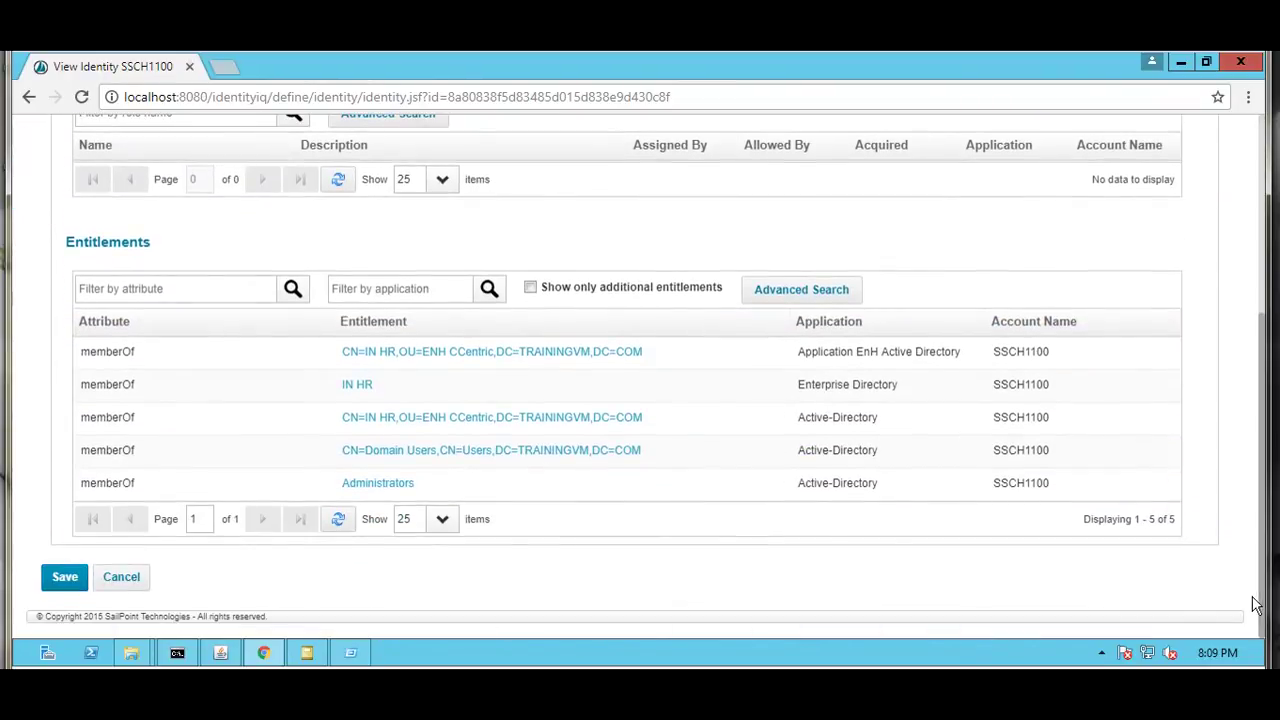
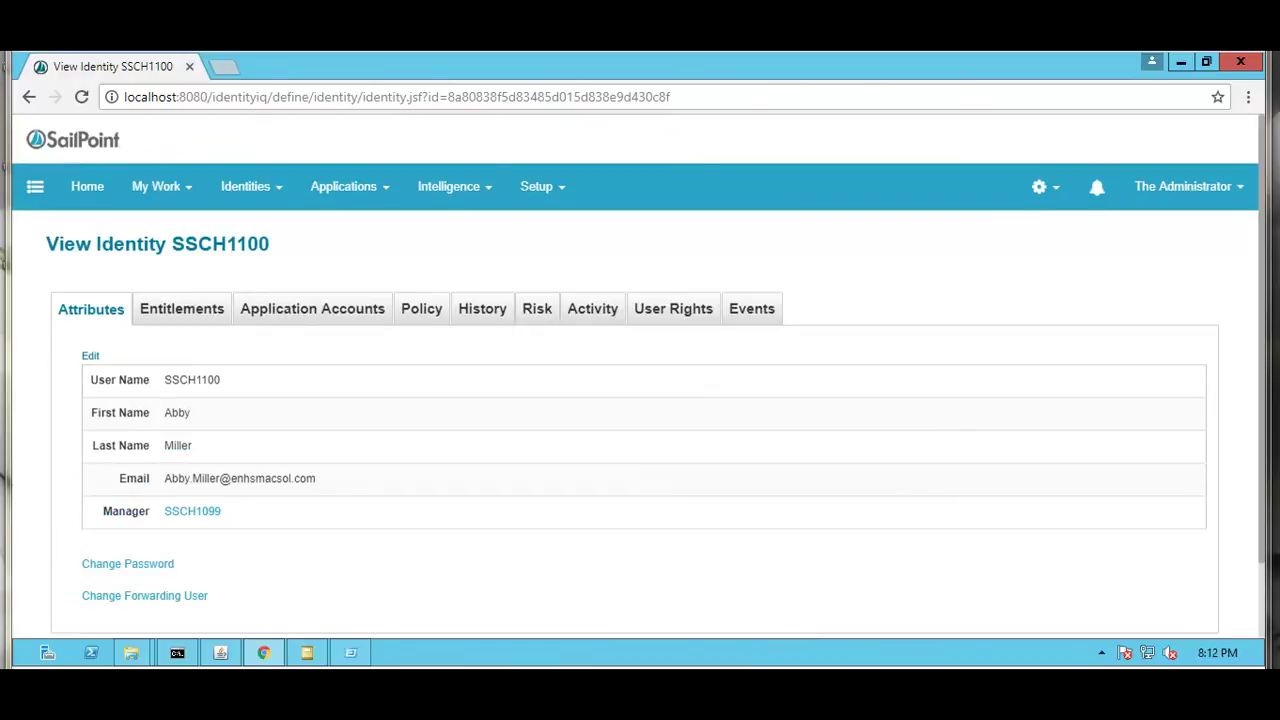
# Step: Review the identity's Entitlements view with its empty Roles table, then log the administrator out
pyautogui.click(170, 312)
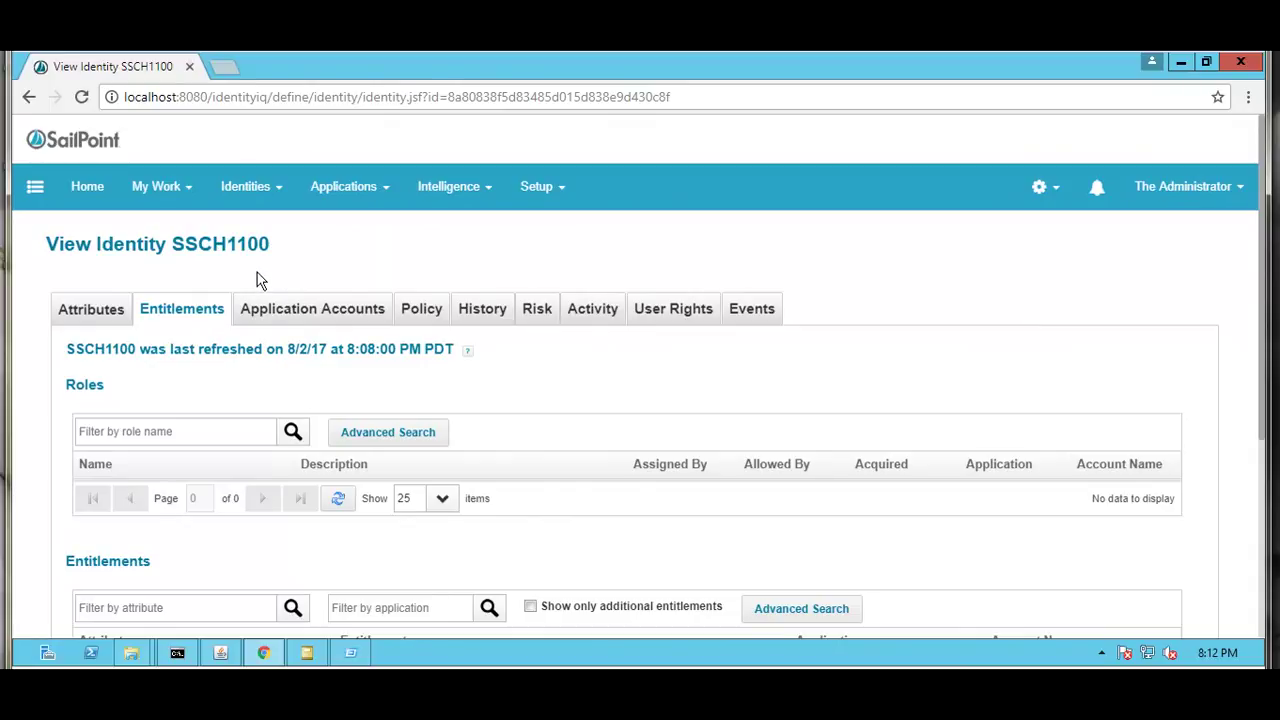
pyautogui.doubleClick(214, 244)
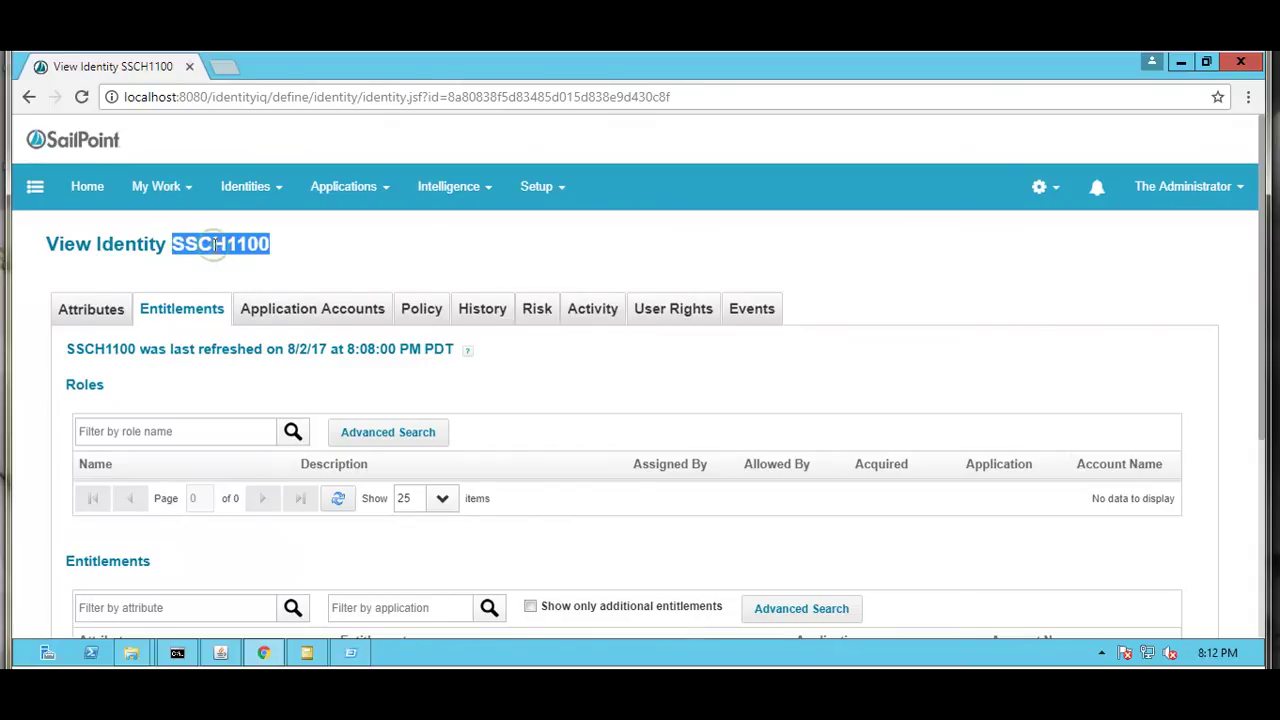
pyautogui.click(1175, 190)
pyautogui.click(1178, 322)
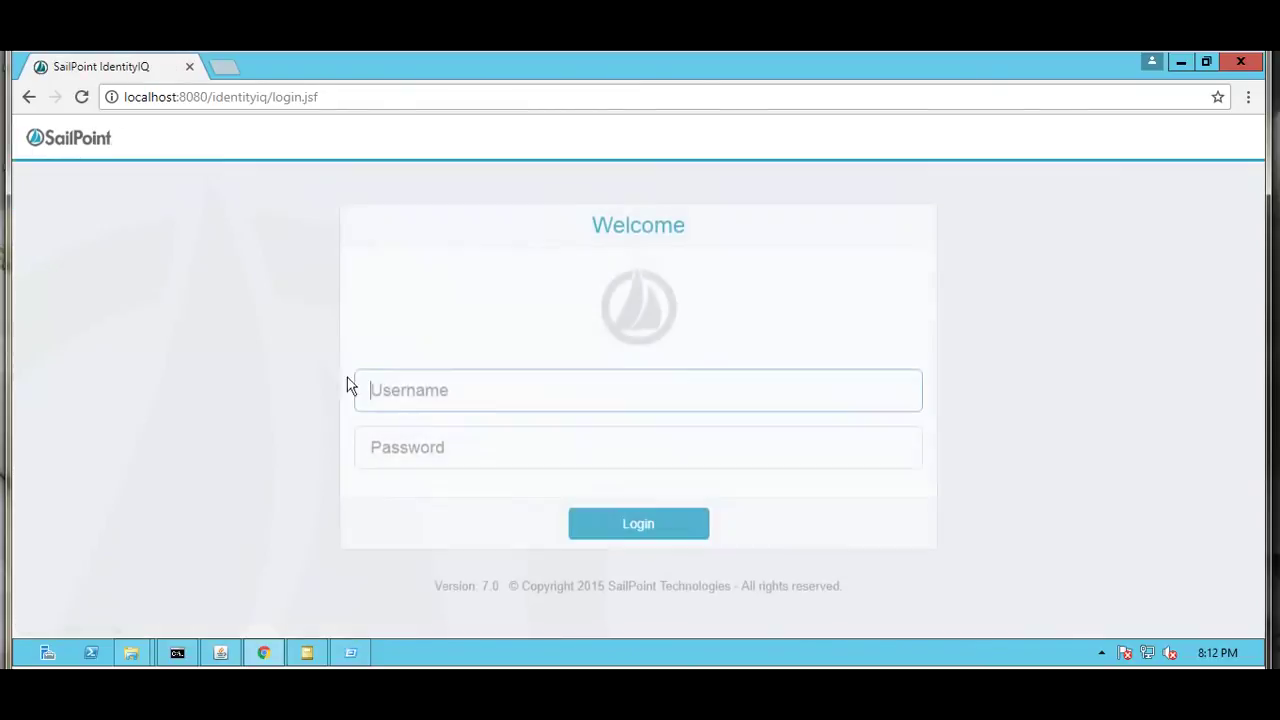
# Step: Log in with the reviewed identity's username and password to reach its Home dashboard
pyautogui.click(437, 396)
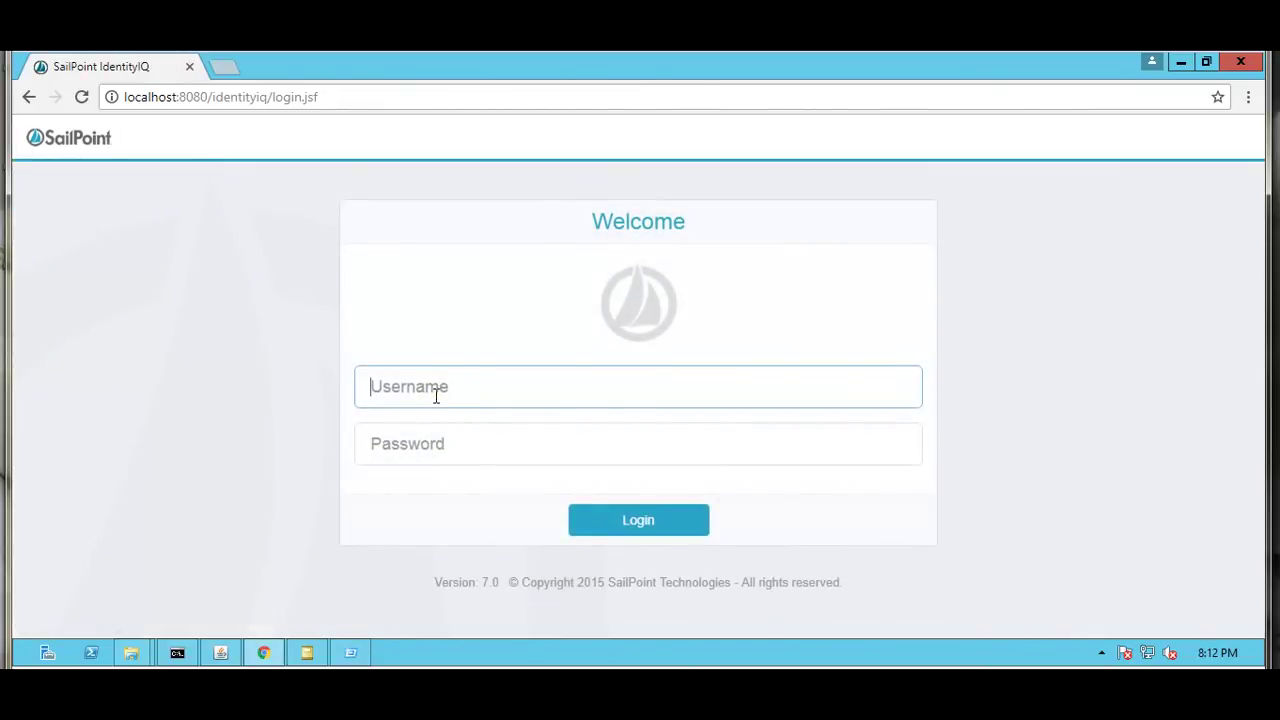
pyautogui.write('SSCH1100')
pyautogui.click(460, 452)
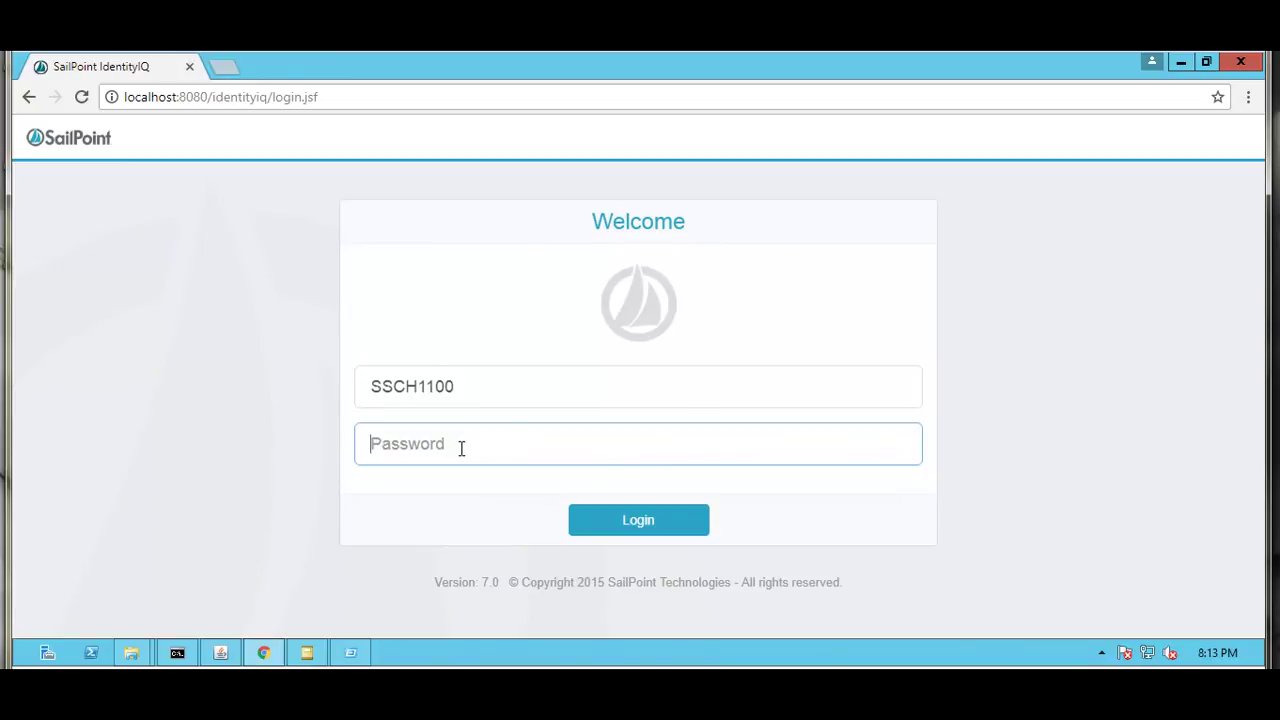
pyautogui.write('********')
pyautogui.click(636, 518)
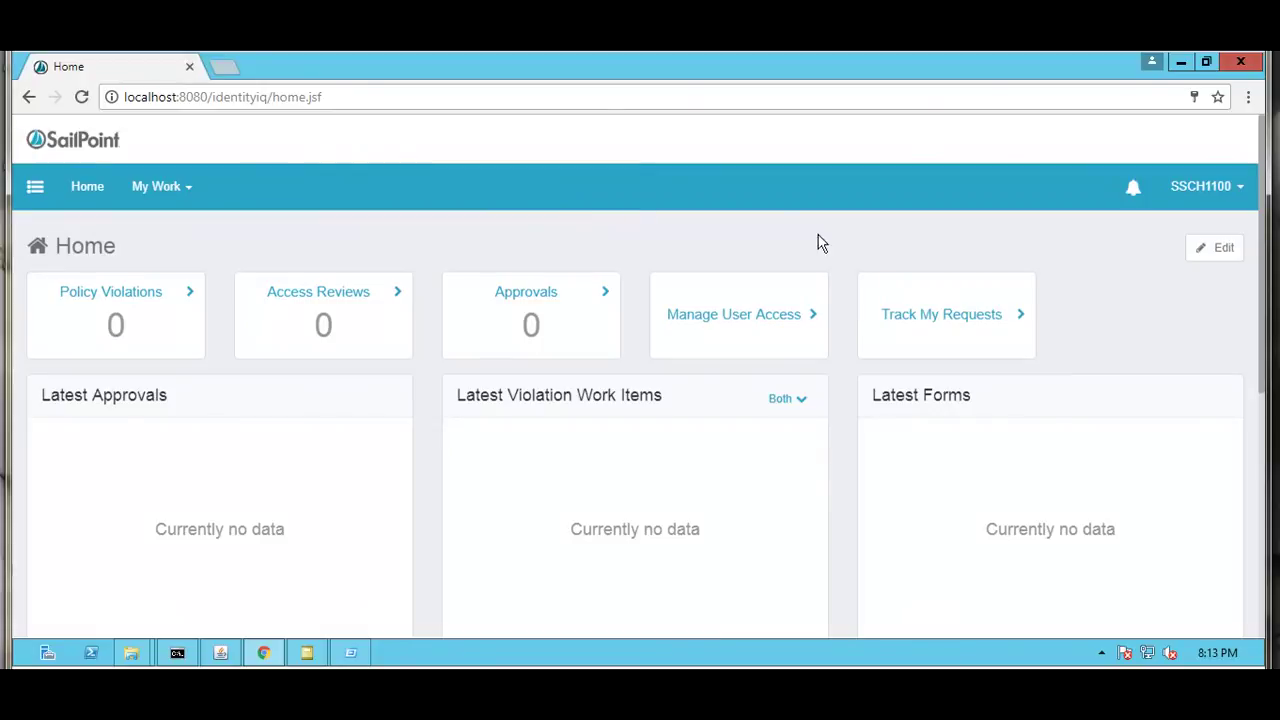
# Step: Log out, log back in with the identity's username and password, then log out to the Welcome page
pyautogui.click(1228, 190)
pyautogui.click(1167, 326)
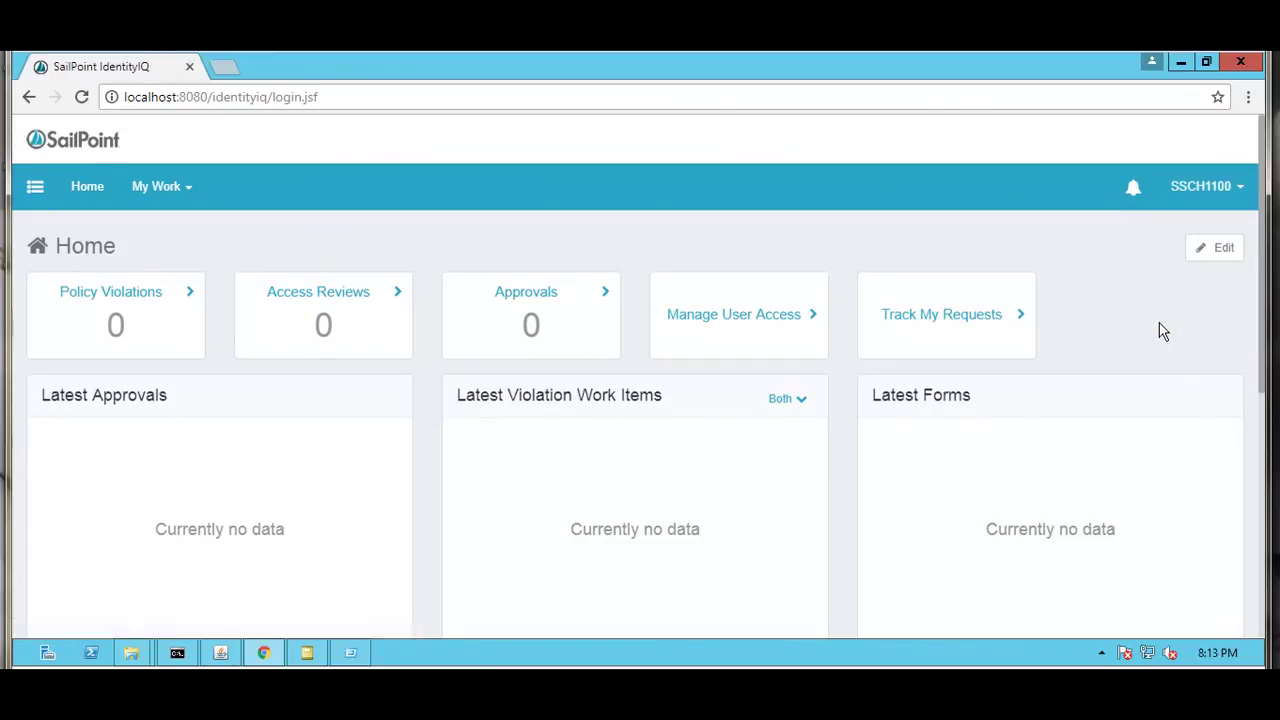
pyautogui.write('ssch')
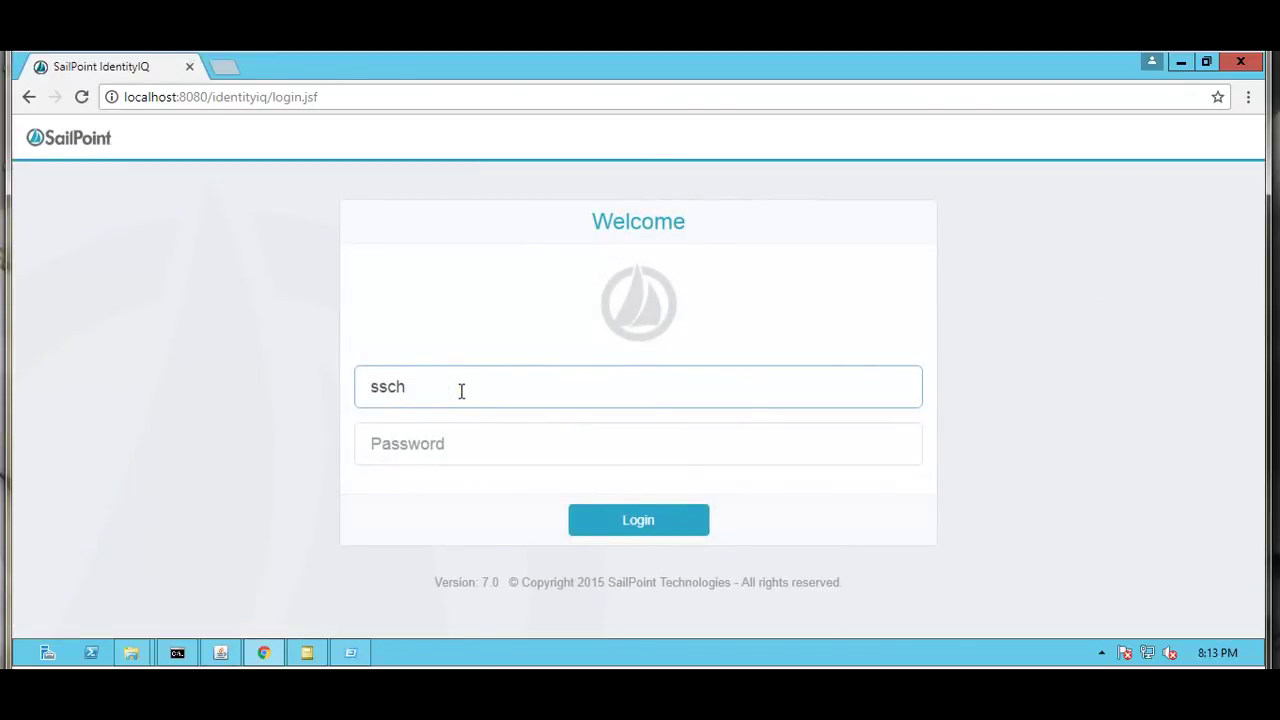
pyautogui.write('1100')
pyautogui.click(441, 450)
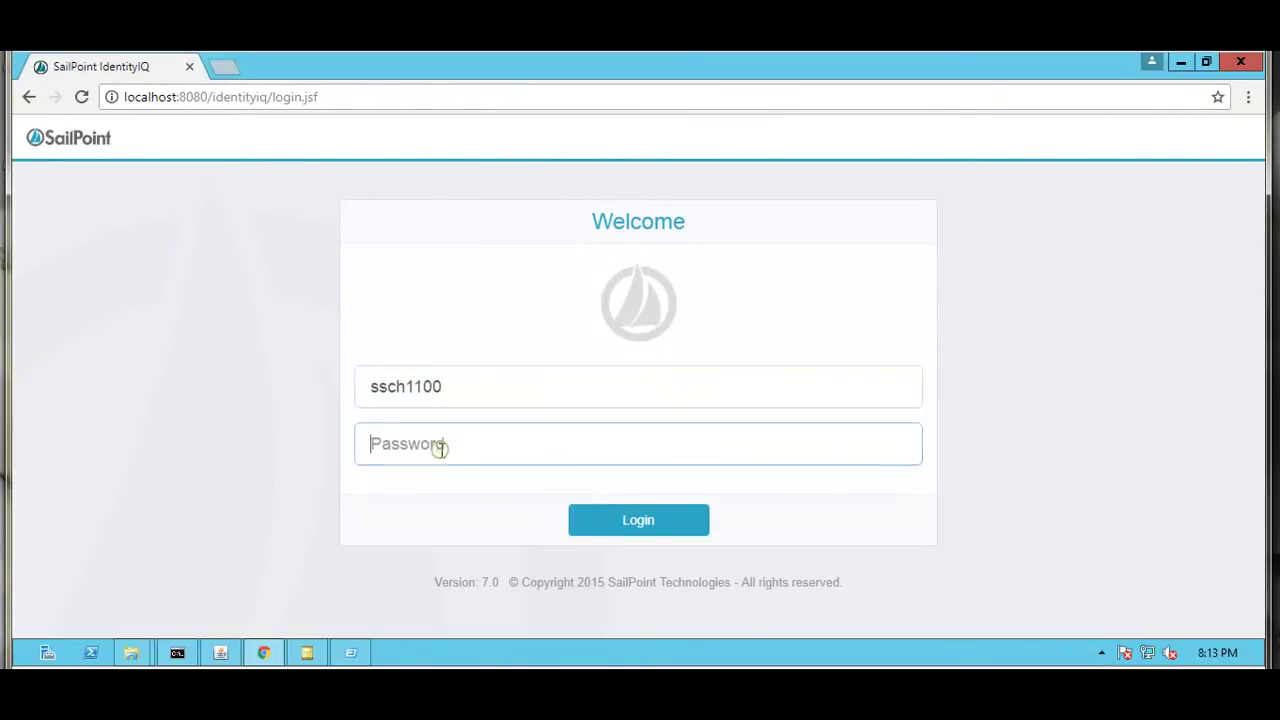
pyautogui.write('•••••••')
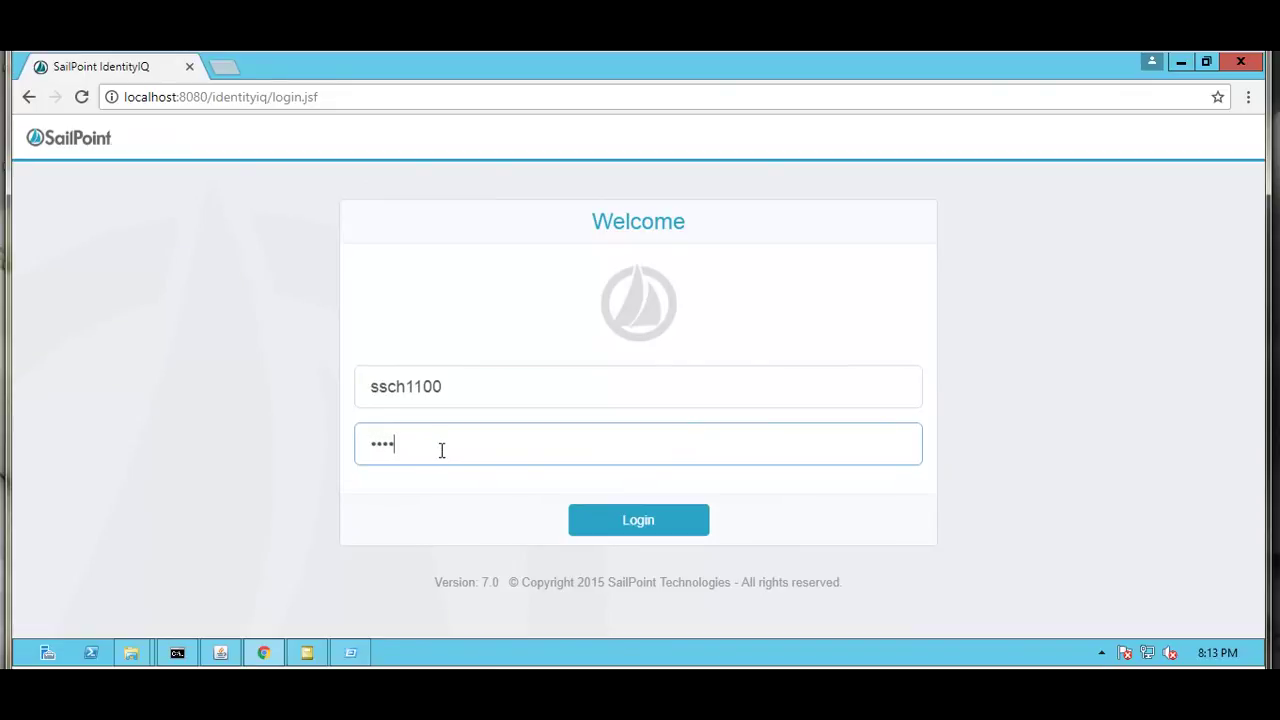
pyautogui.write('•••')
pyautogui.click(648, 520)
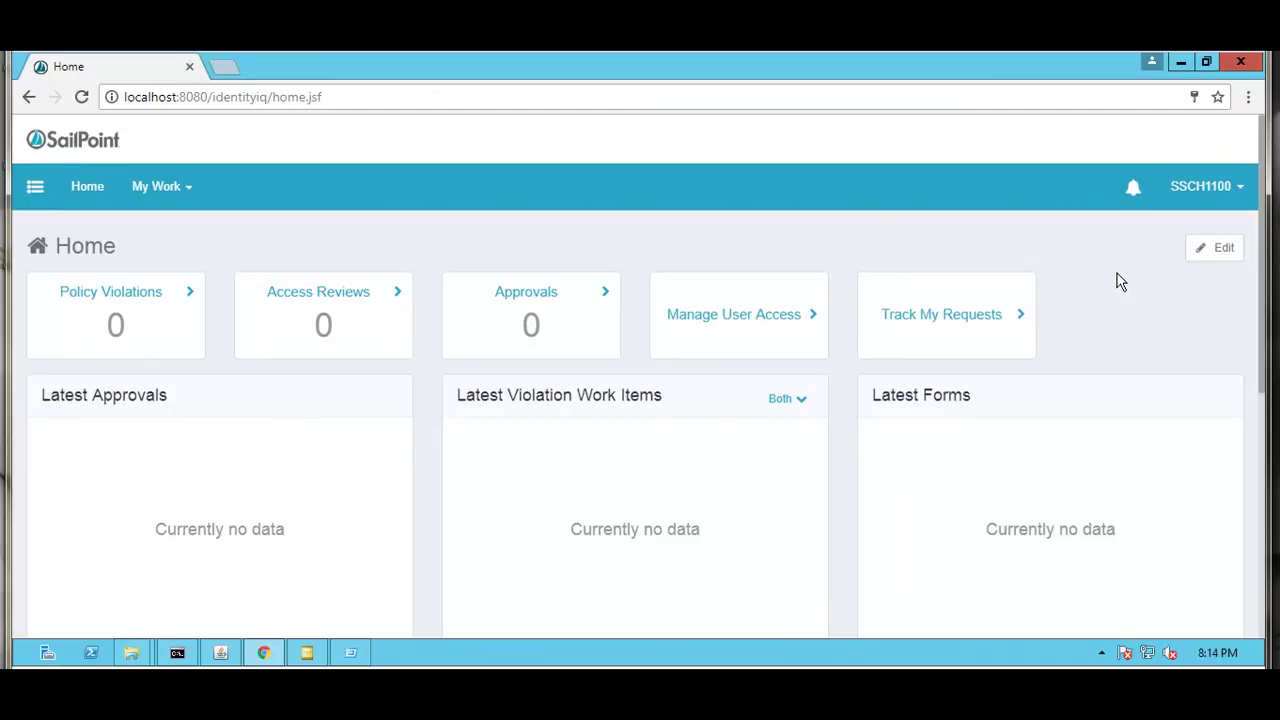
pyautogui.click(1211, 195)
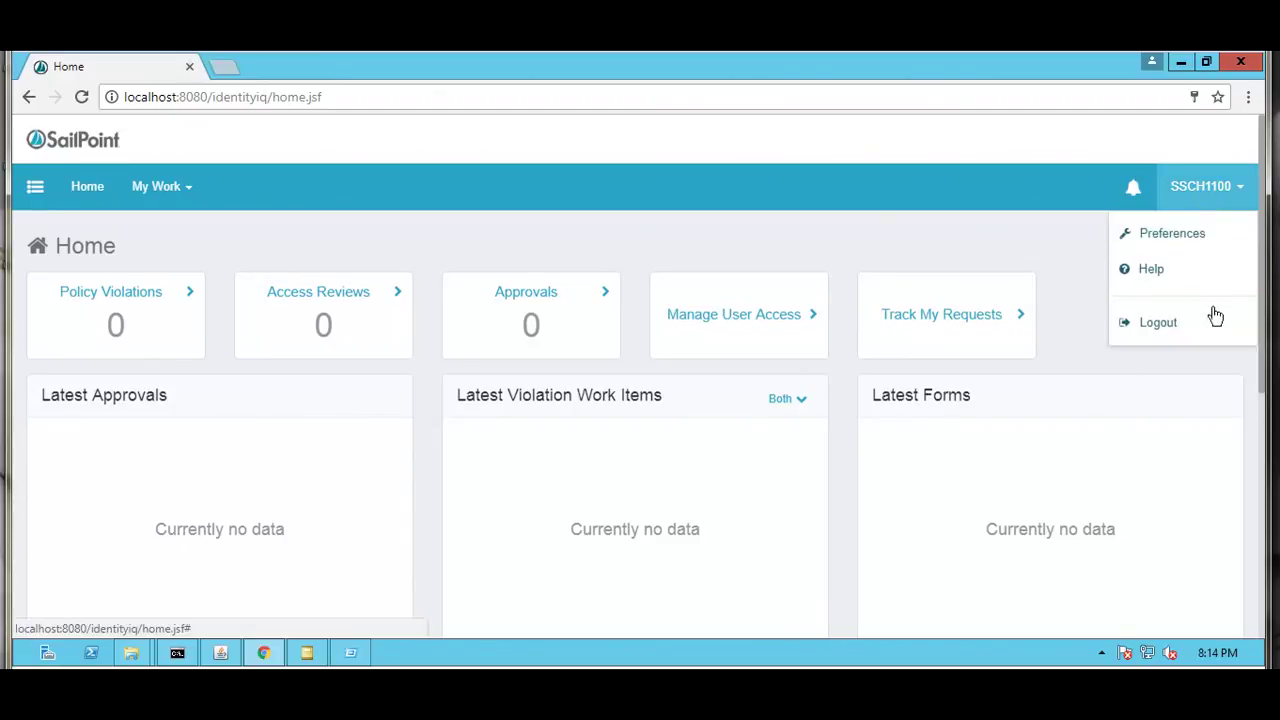
pyautogui.click(1202, 322)
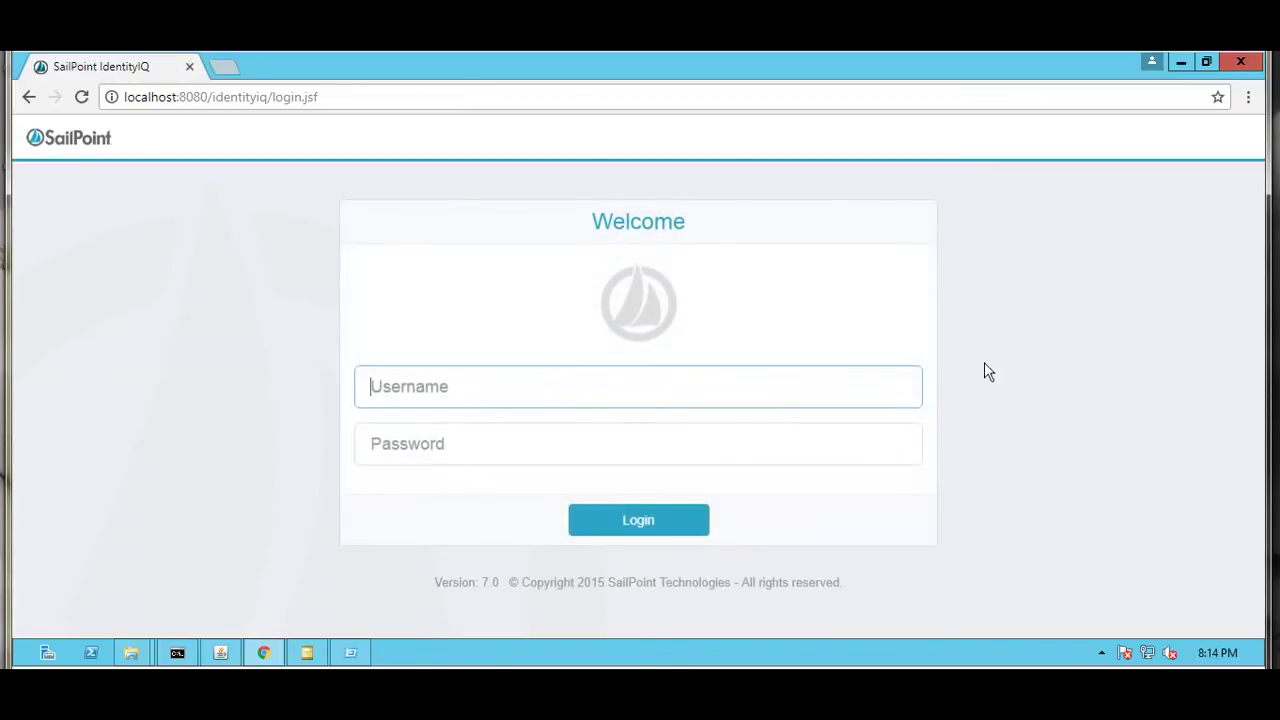